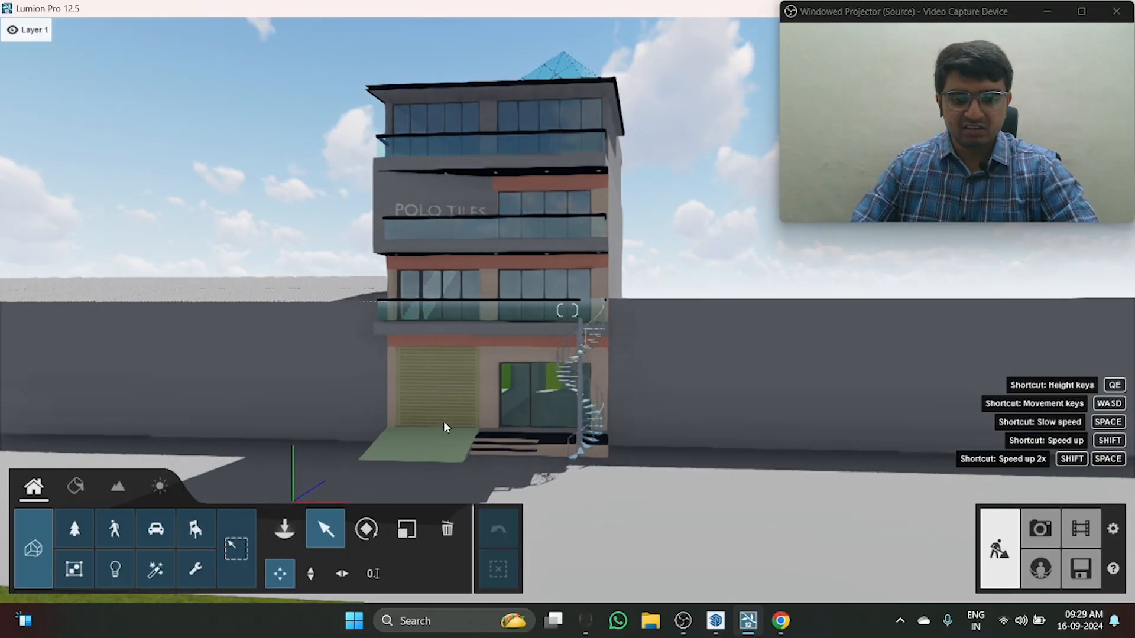
key("d")
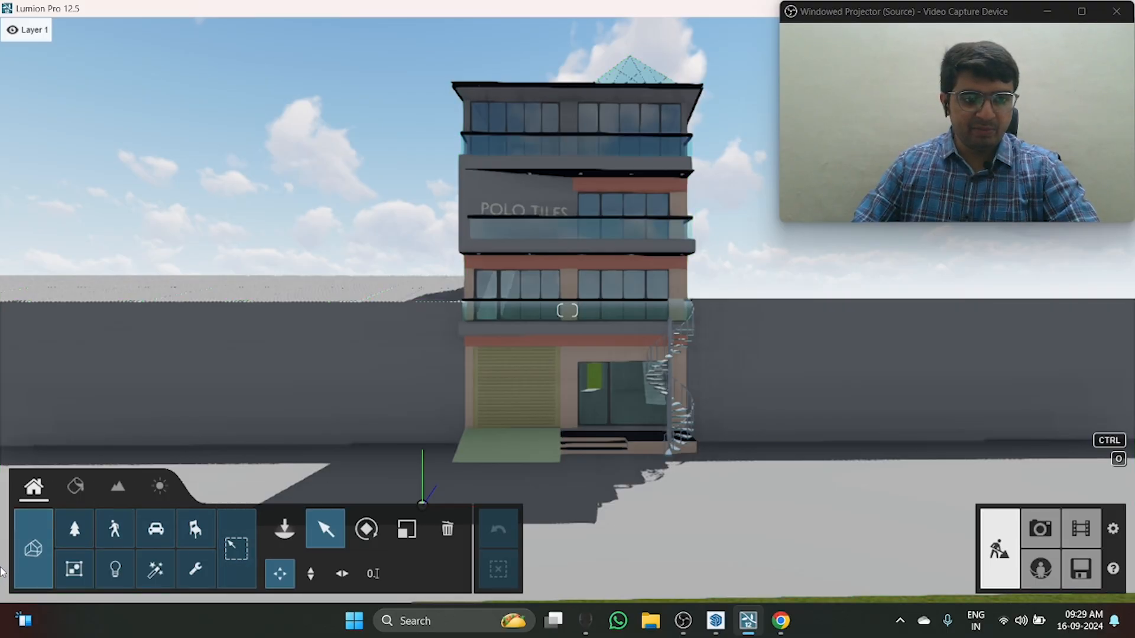
left_click(82, 491)
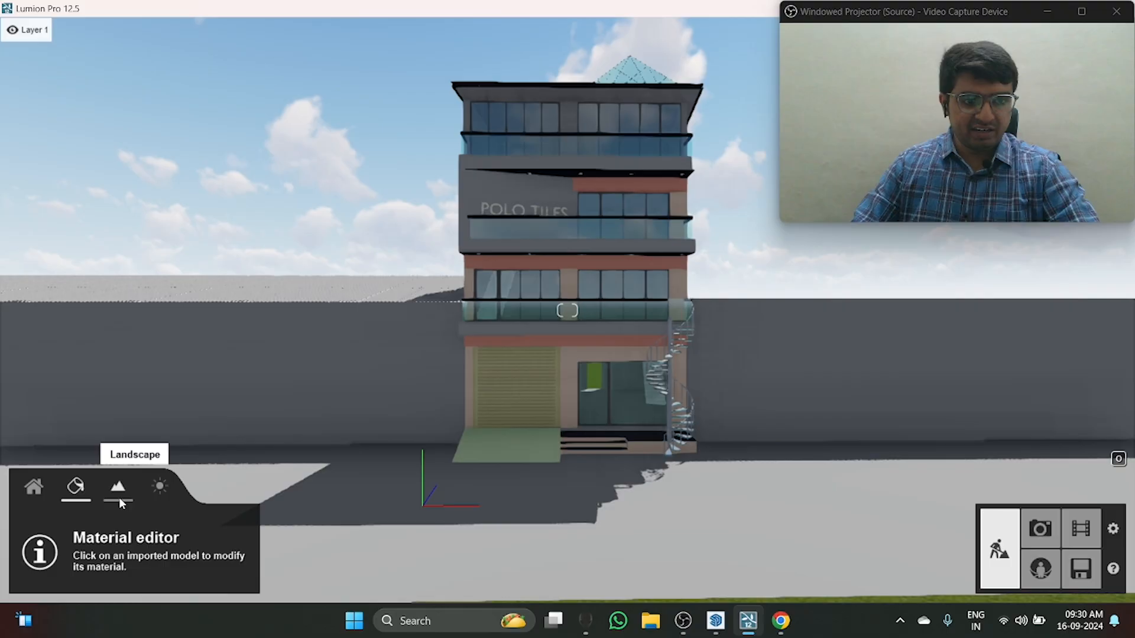
left_click(46, 490)
left_click(69, 495)
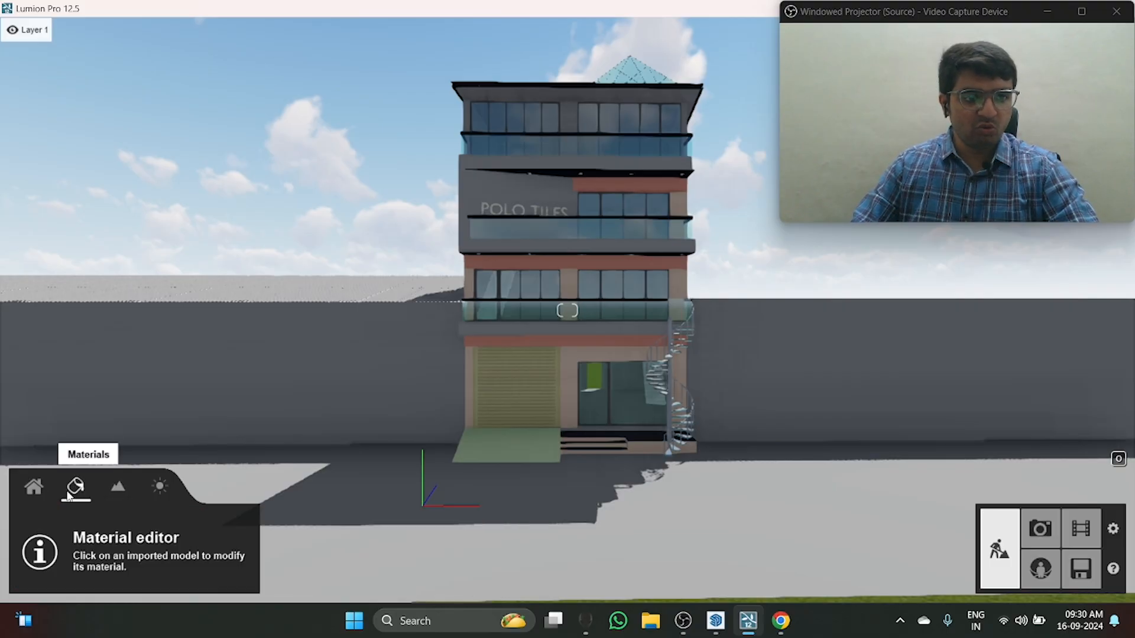
left_click(120, 492)
left_click(160, 490)
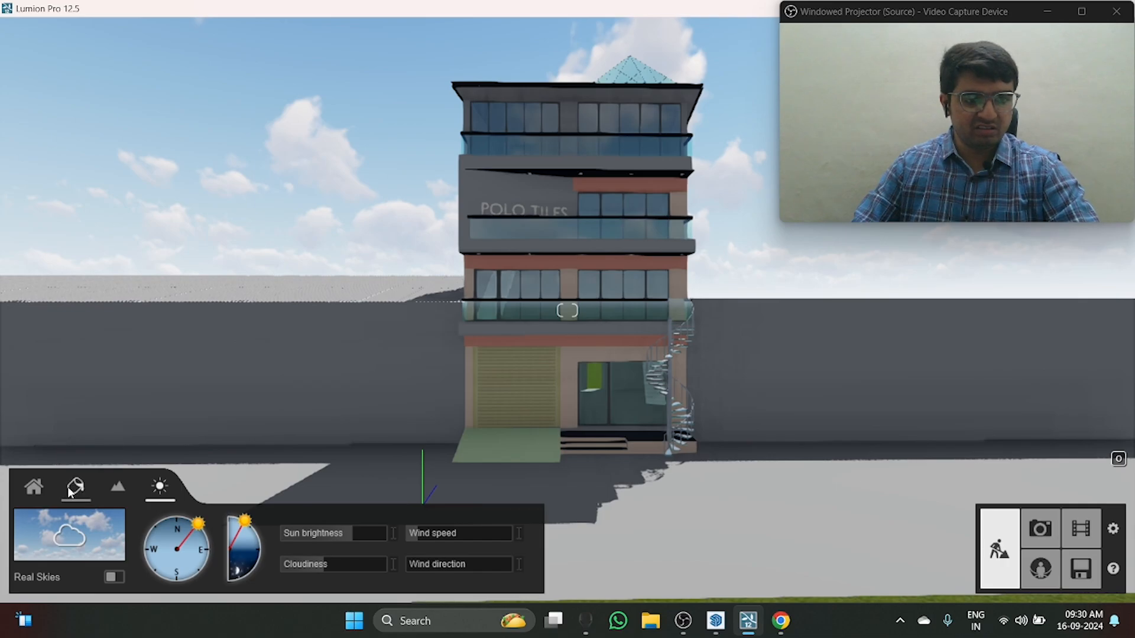
left_click(89, 504)
left_click(39, 501)
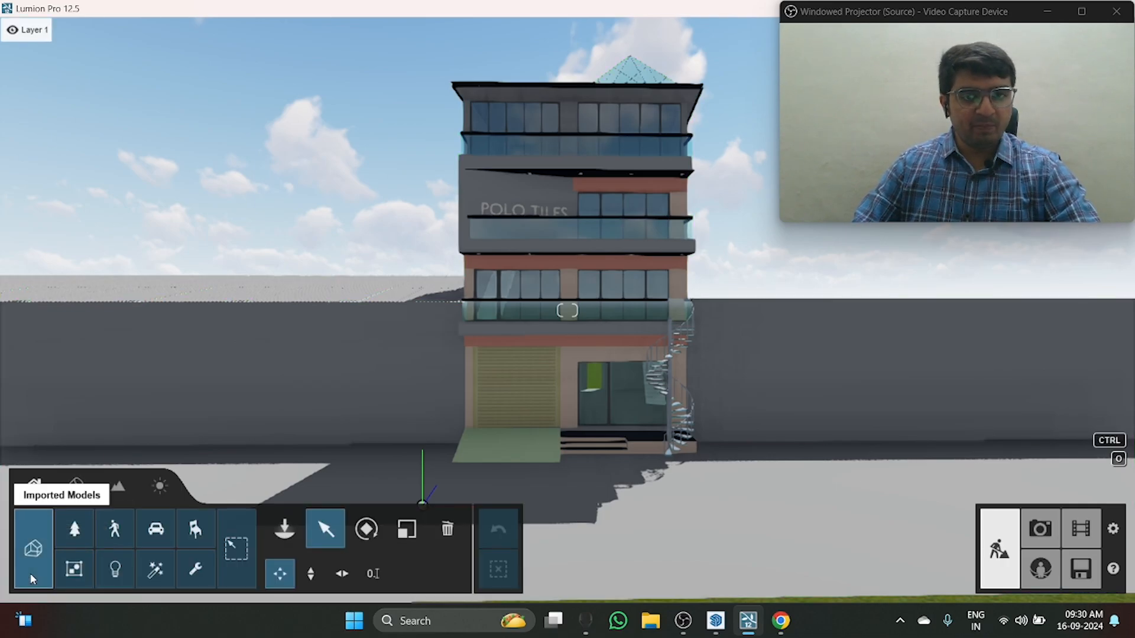
left_click(79, 485)
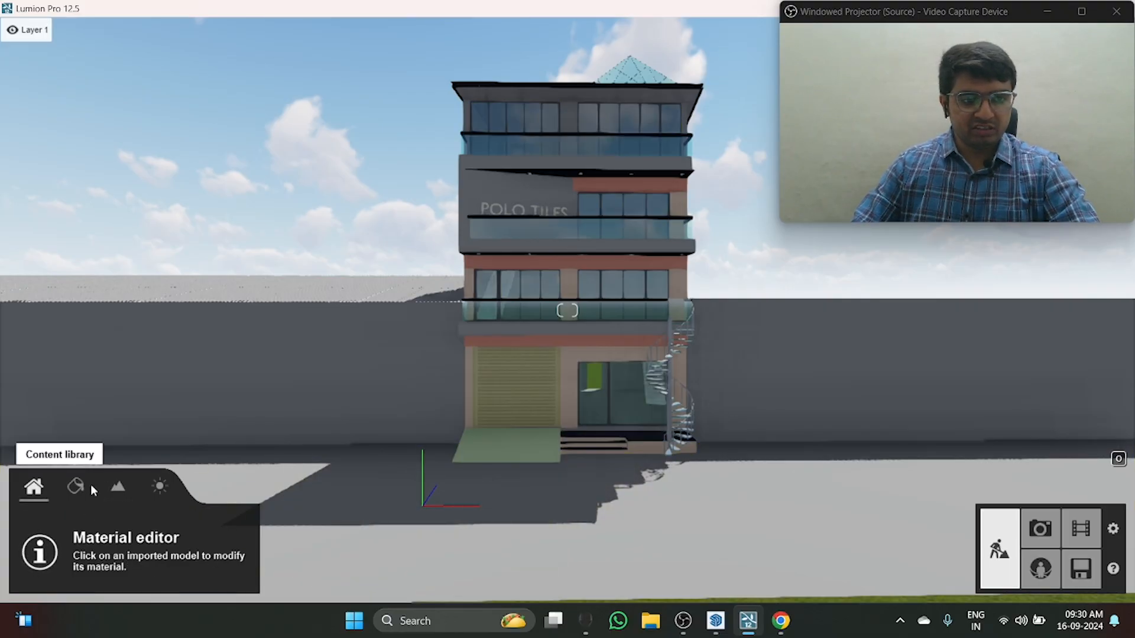
Select the grey facade material around the POLO TILES sign for material editing
left_click(90, 485)
key("w")
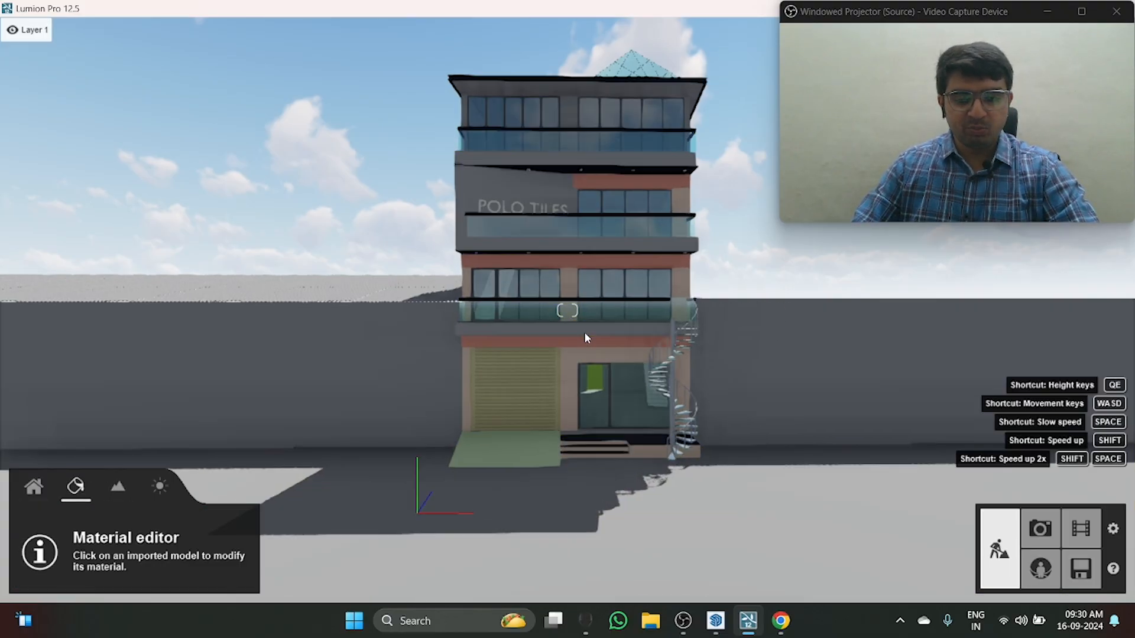
key("w")
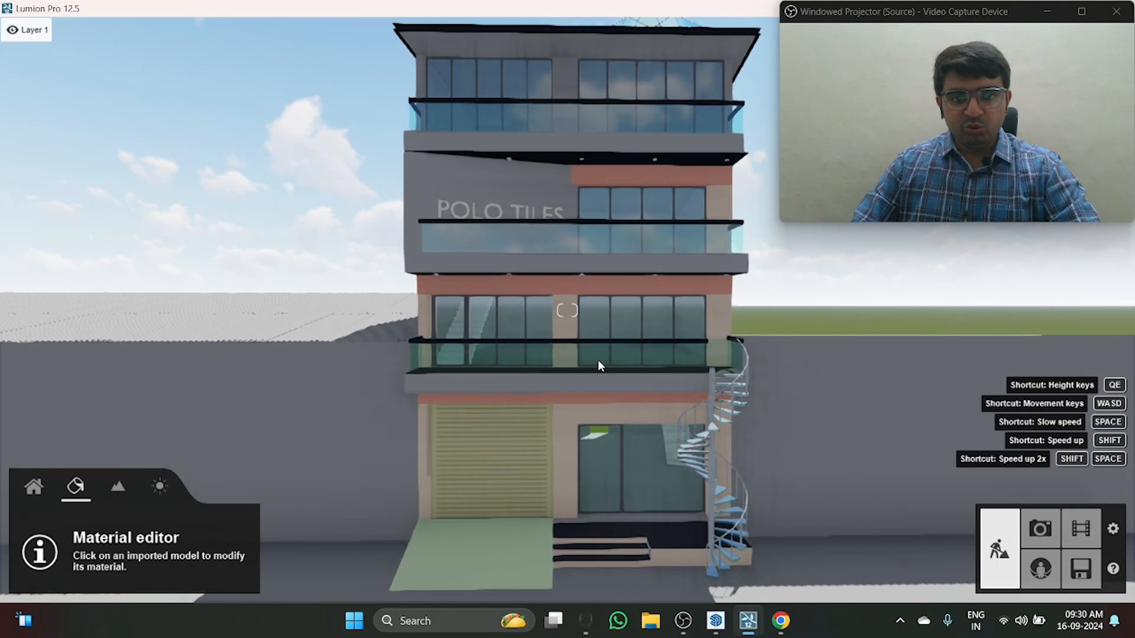
key("d")
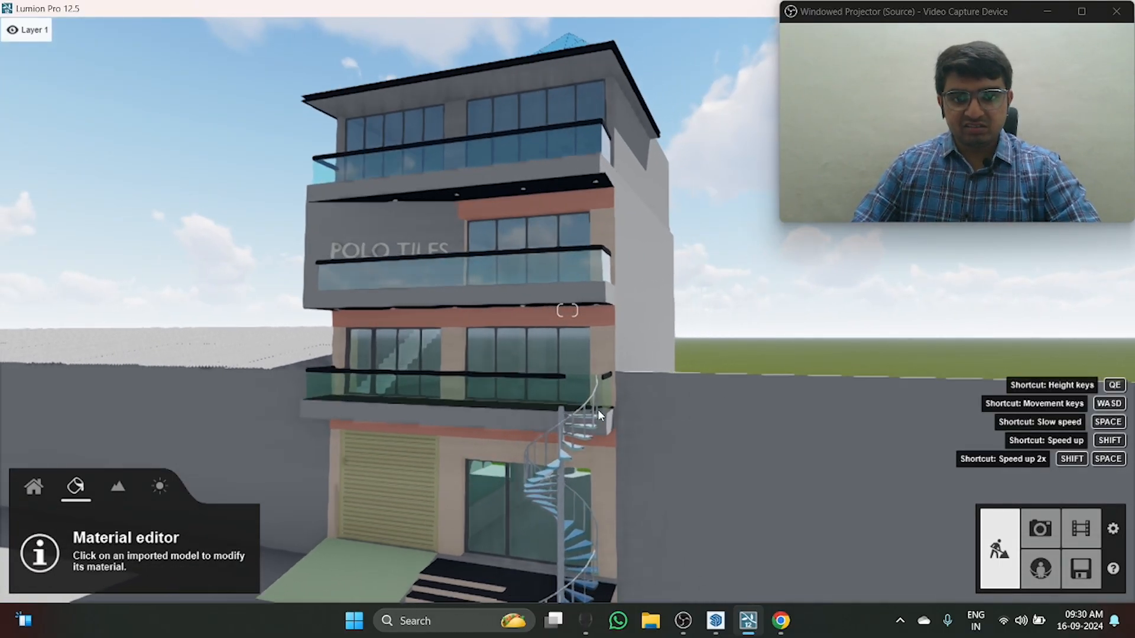
key("w")
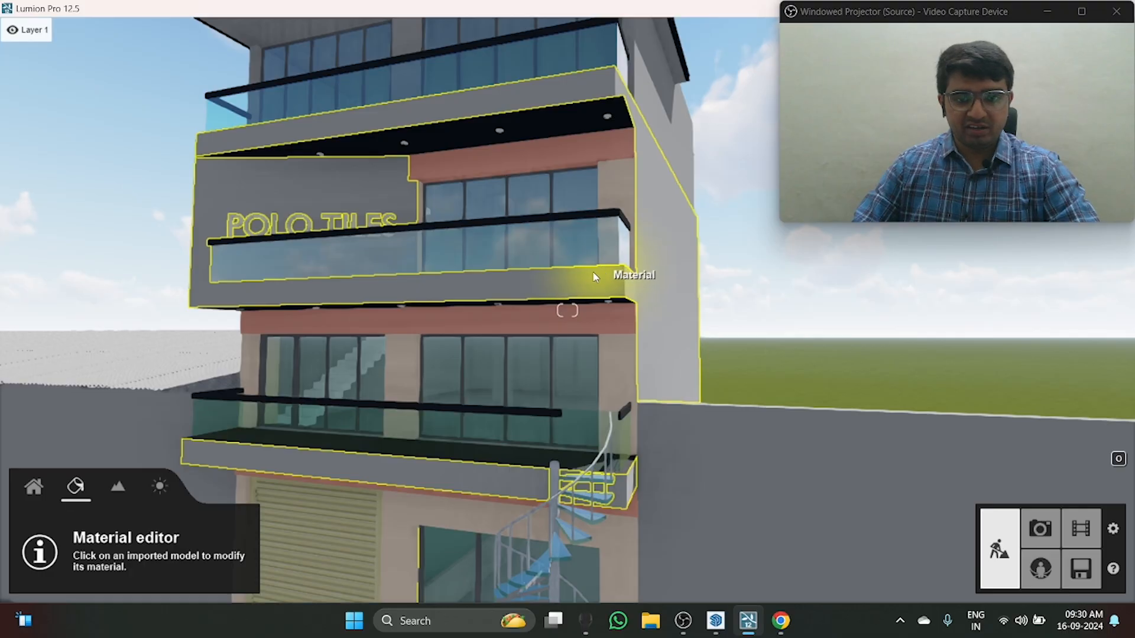
key("a")
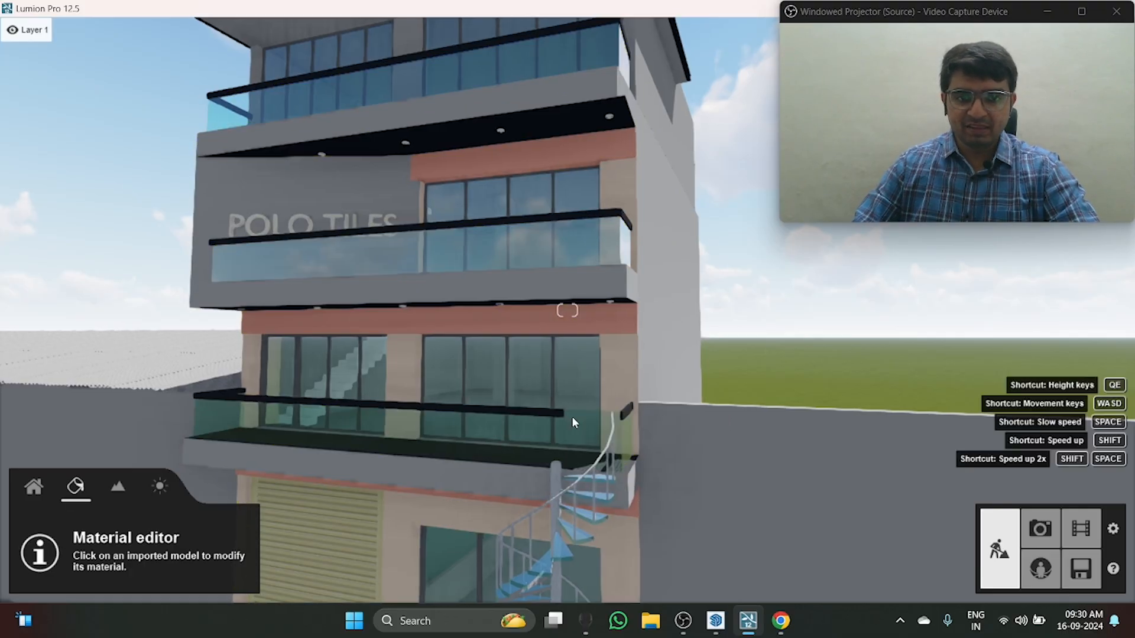
left_click(35, 490)
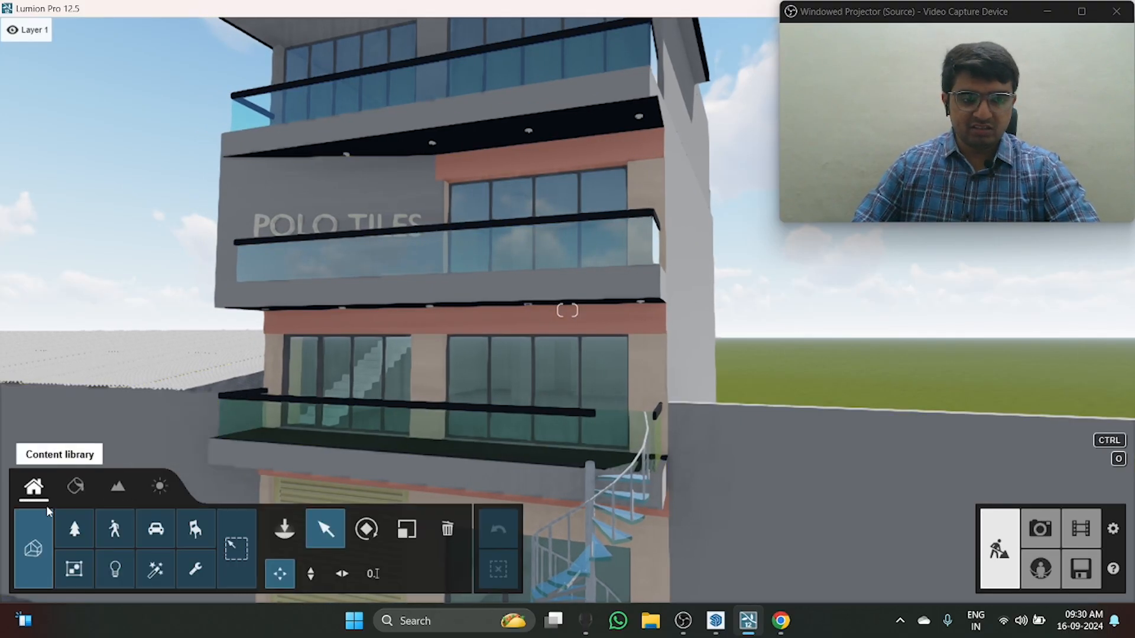
left_click(81, 495)
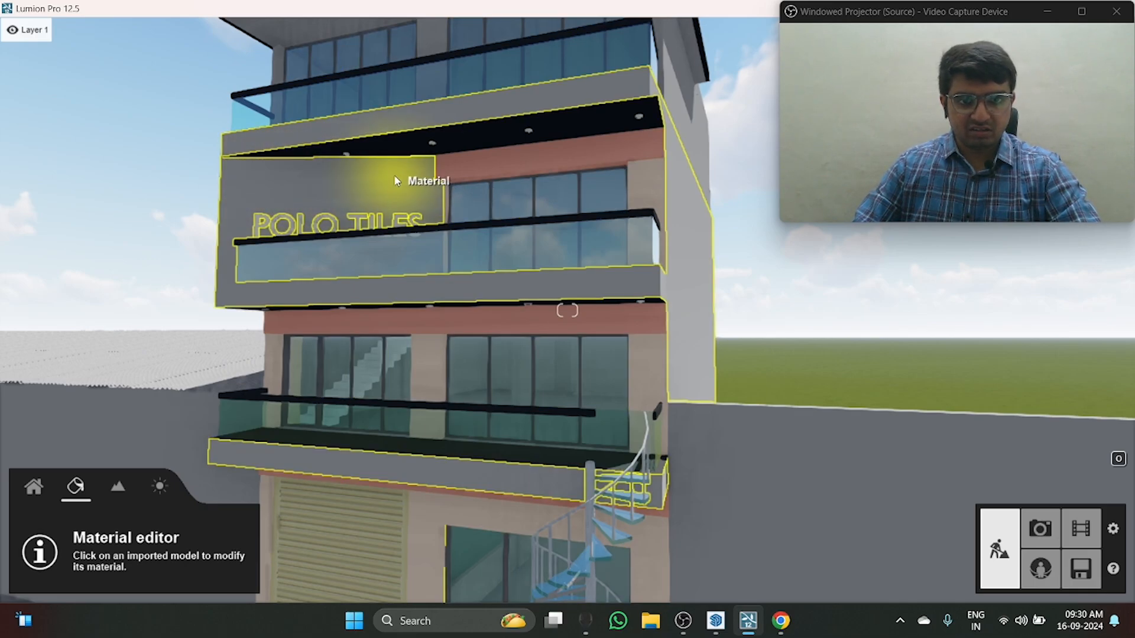
scroll(394, 175, "up", 3)
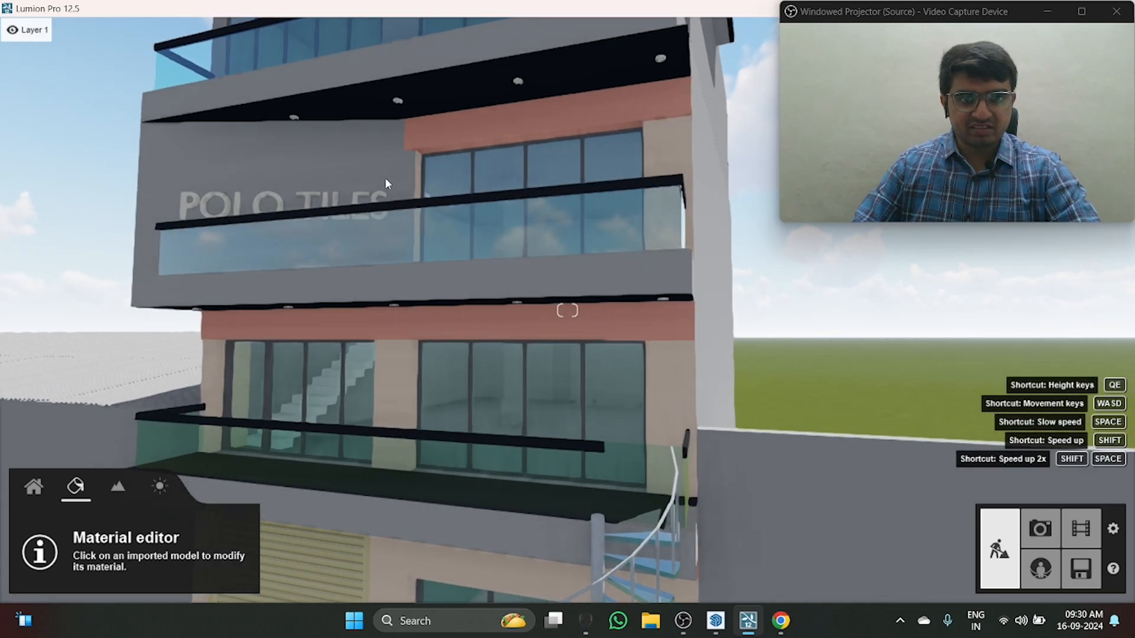
left_click(366, 149)
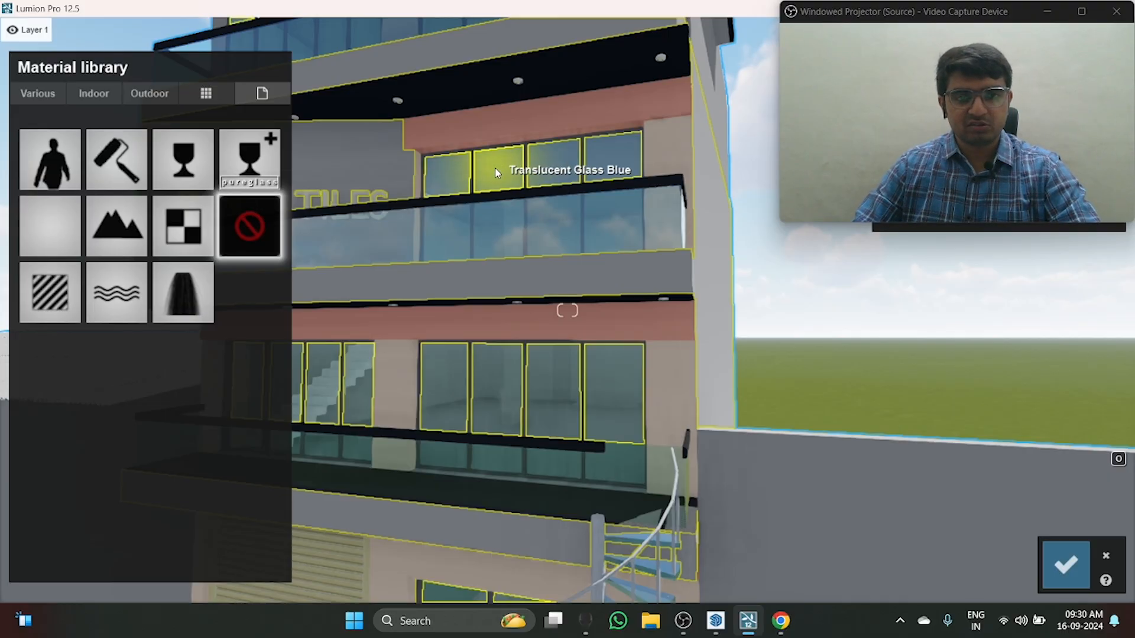
Apply the outdoor material Evermotion Plaster 001 2048 to the grey facade surfaces
scroll(488, 175, "up", 2)
key("a")
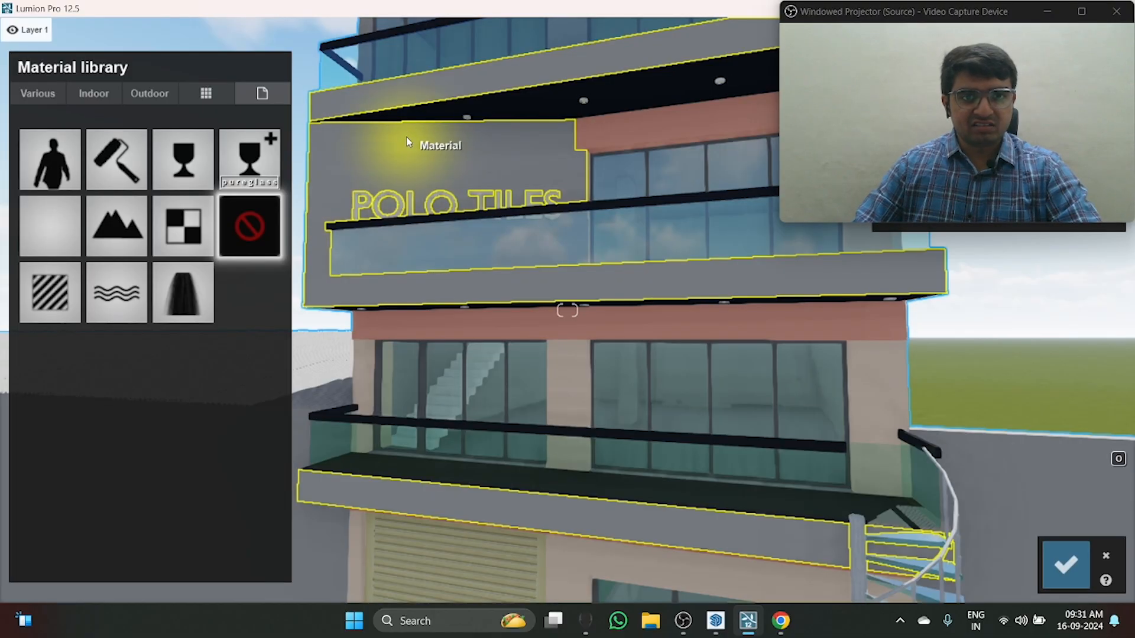
left_click(46, 96)
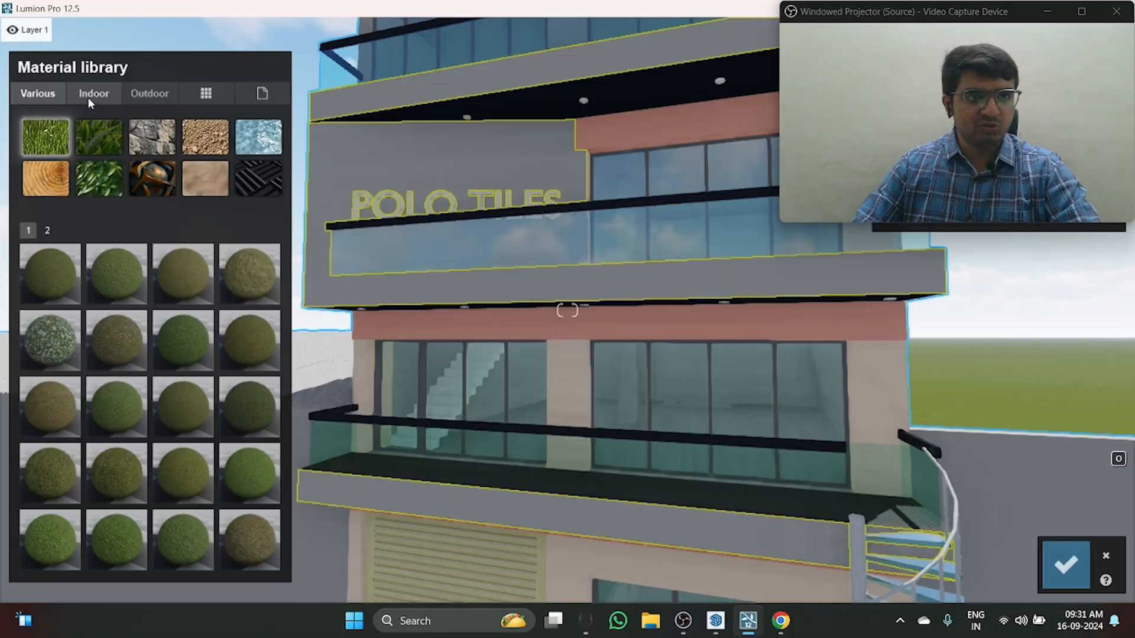
left_click(93, 96)
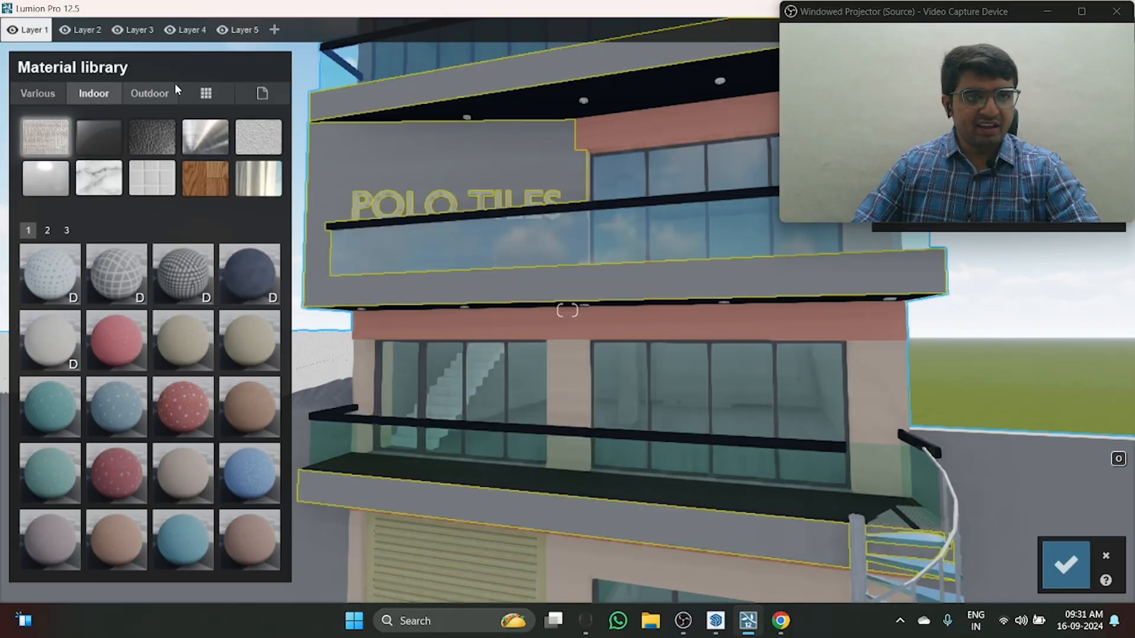
left_click(140, 94)
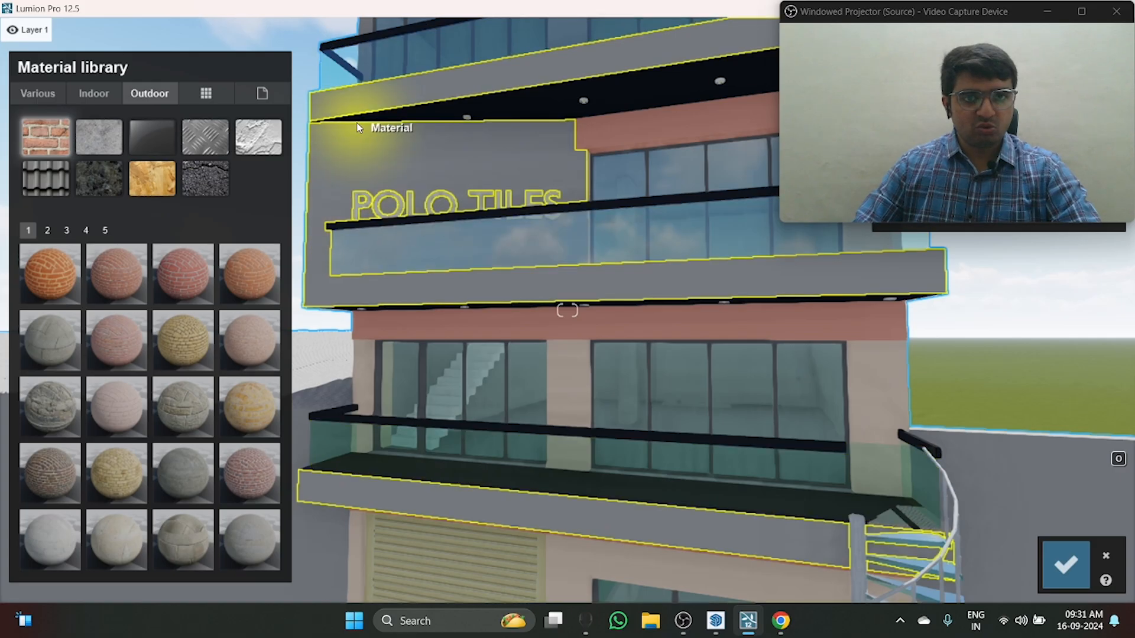
left_click(258, 137)
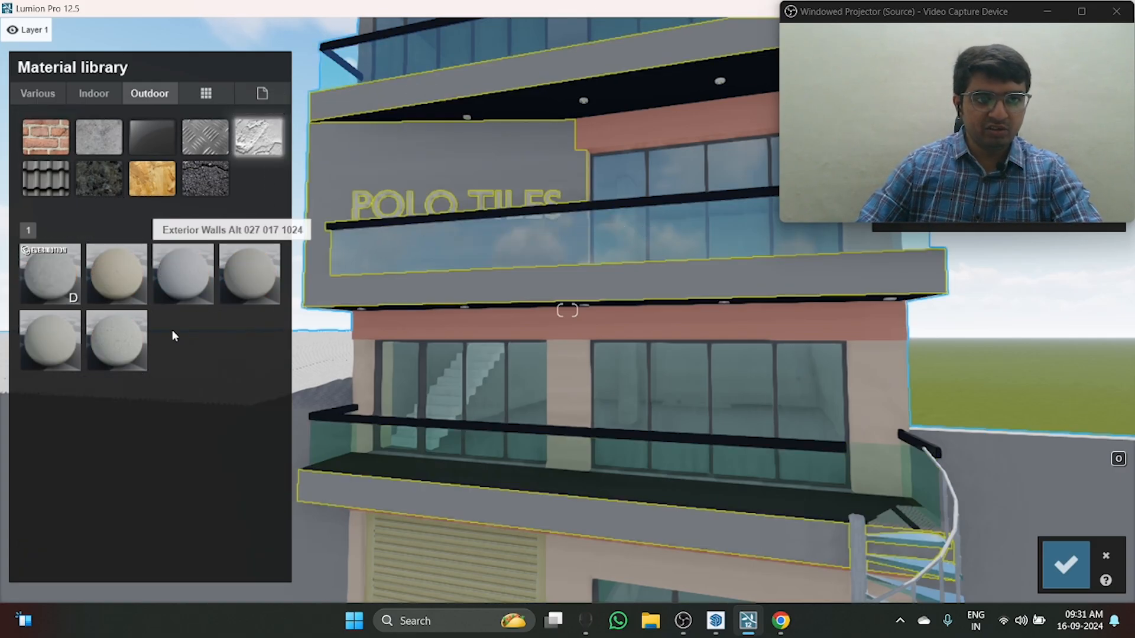
left_click(49, 271)
Try the other exterior wall plasters on the grey facade and return to Evermotion Plaster 001 2048
scroll(523, 240, "up", 3)
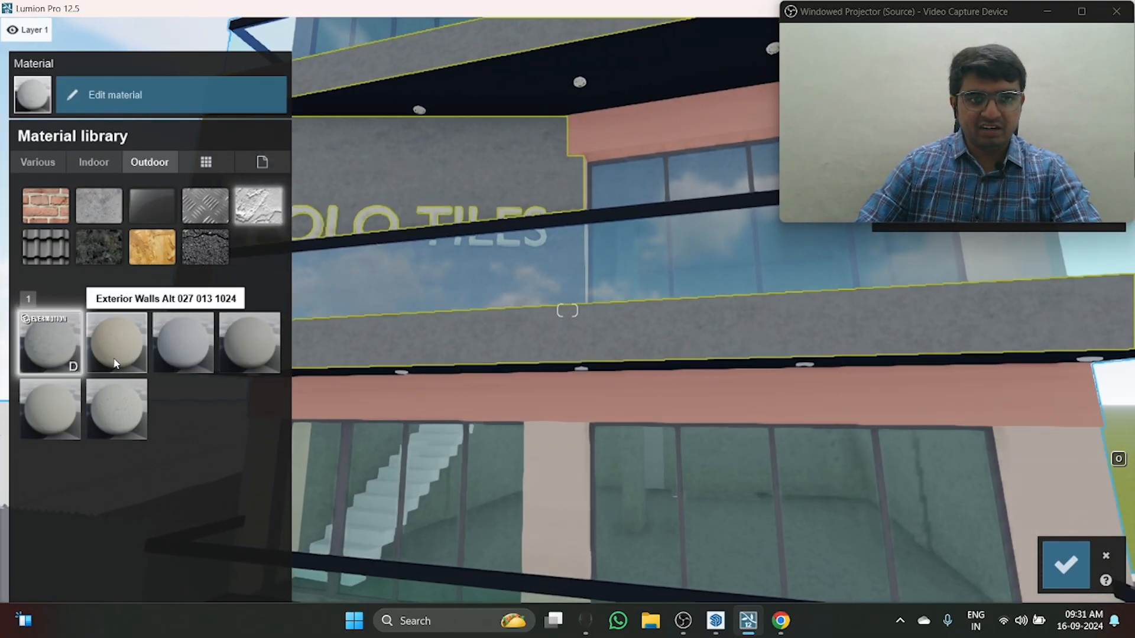
left_click(116, 346)
left_click(187, 343)
left_click(248, 342)
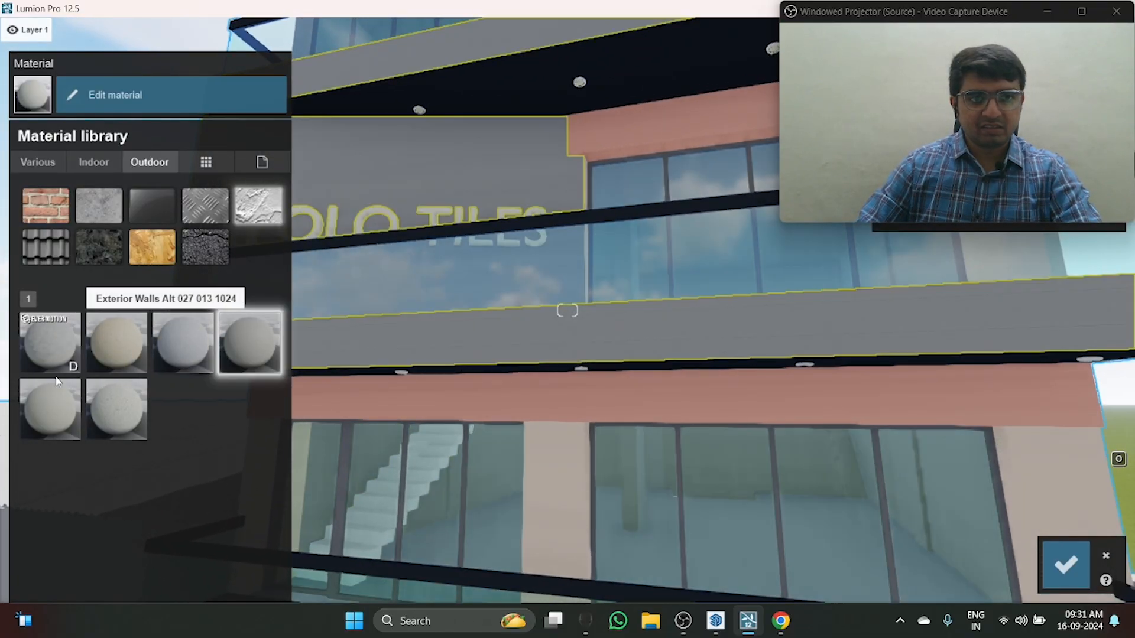
left_click(50, 408)
left_click(94, 404)
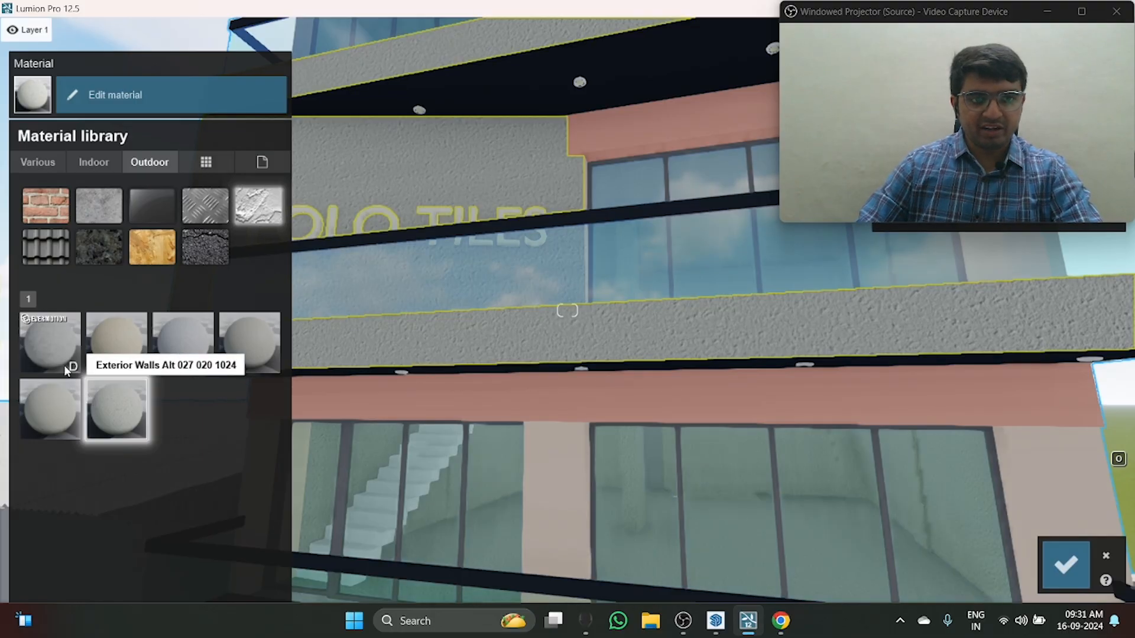
left_click(69, 336)
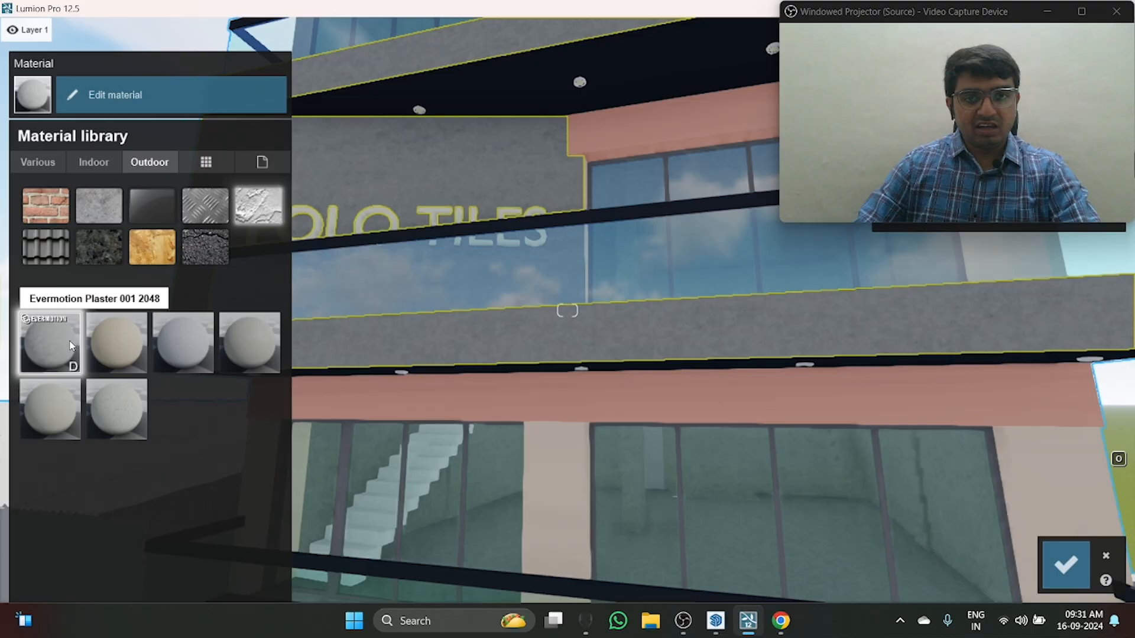
Check the plaster texture up close around the POLO TILES sign and save the material change
key("w")
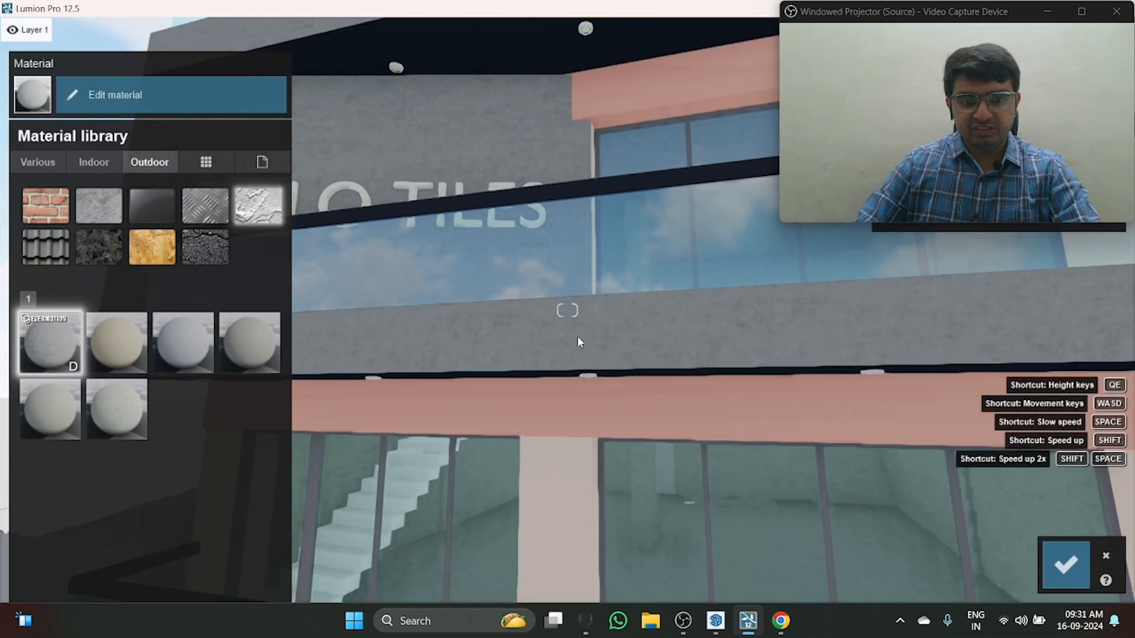
key("a")
key("q")
key("w")
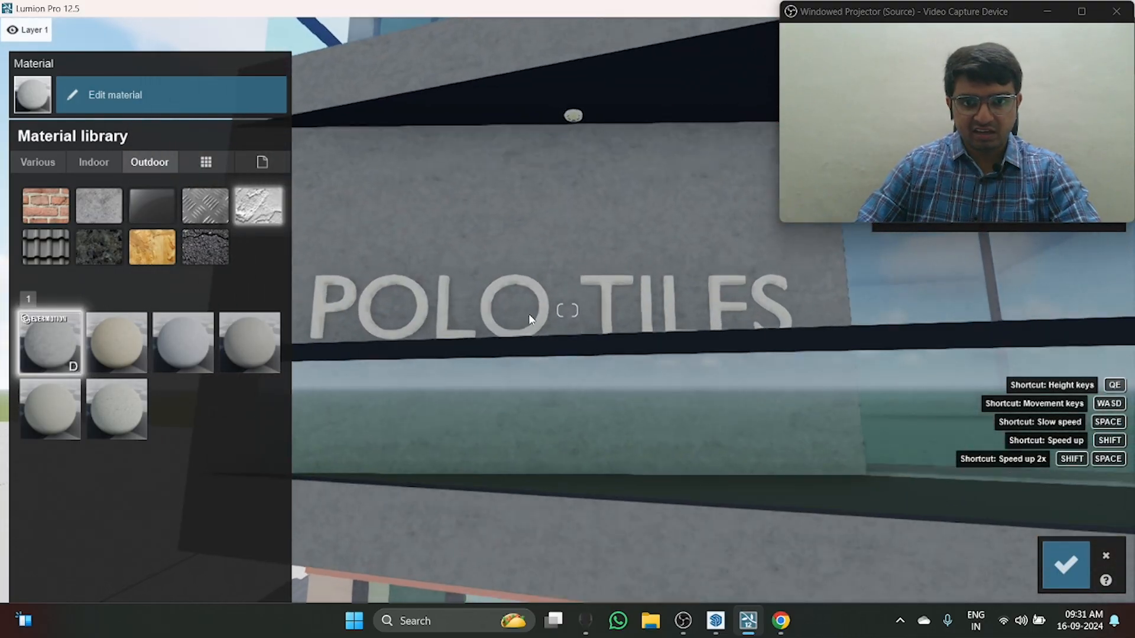
key("w")
right_click_drag(529, 314, 478, 279)
key("e")
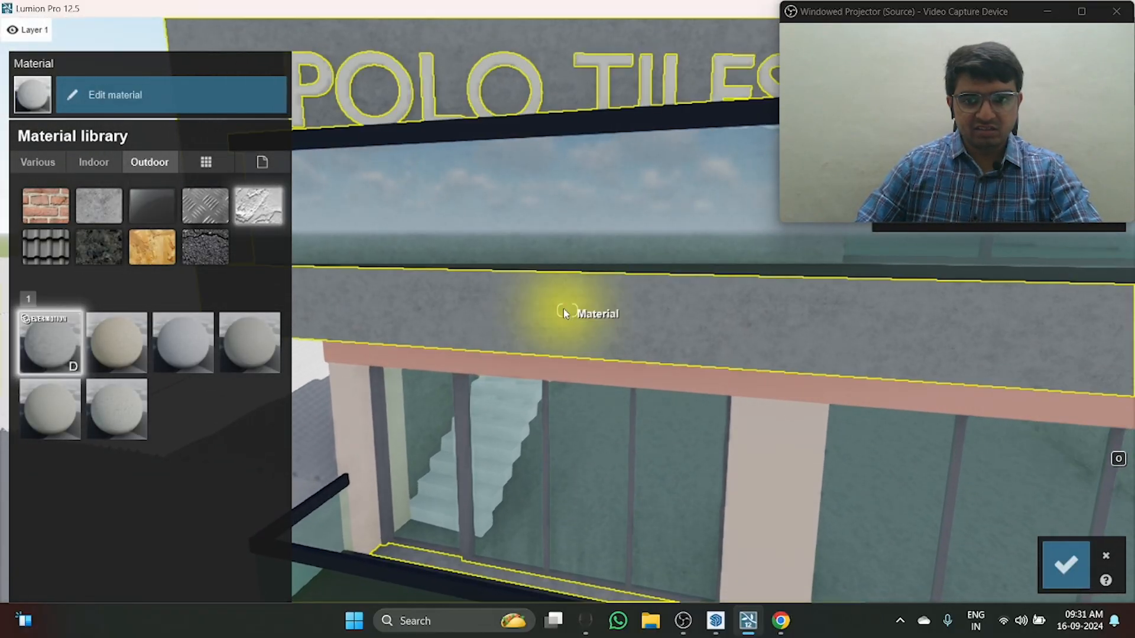
right_click_drag(563, 291, 593, 250)
left_click(1065, 564)
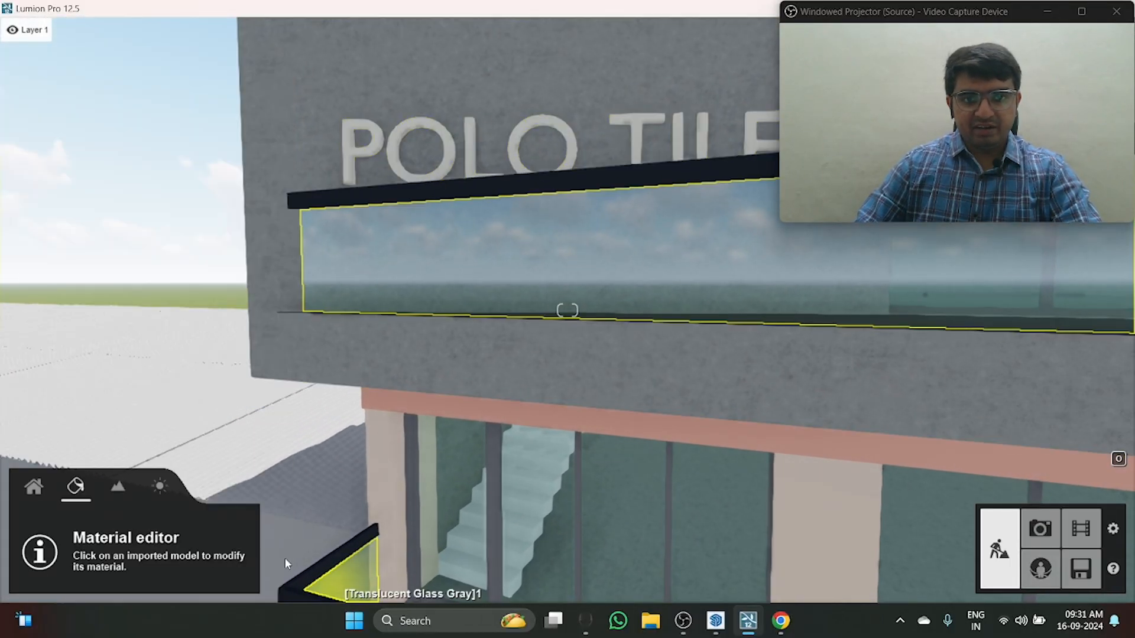
Reset the grey facade surfaces to their original imported material
left_click(325, 357)
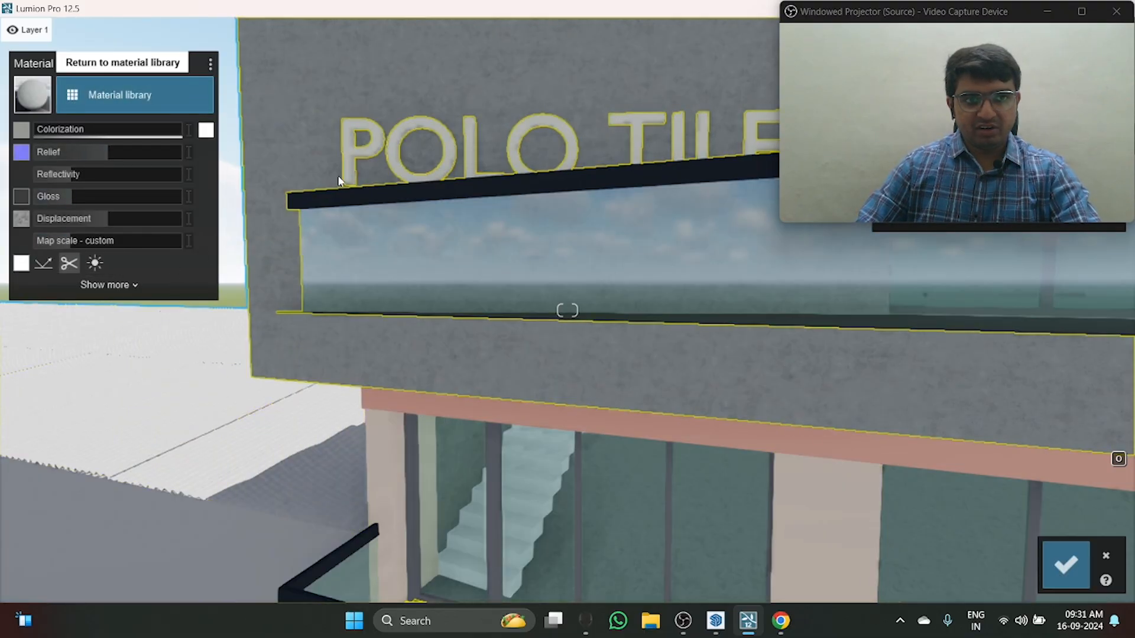
left_click(168, 94)
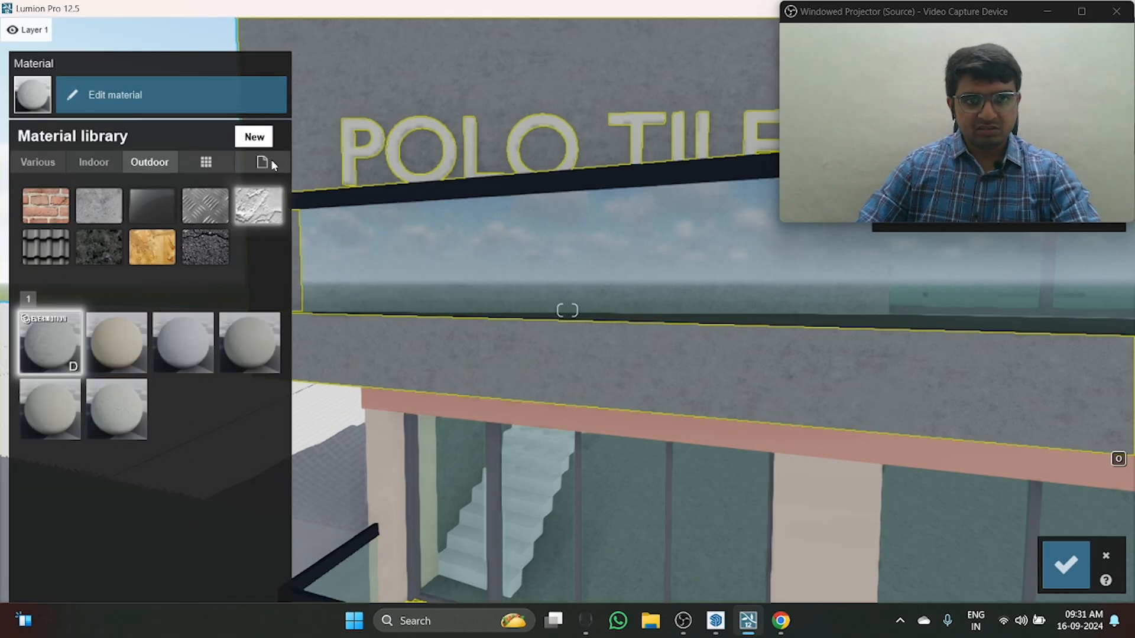
left_click(268, 158)
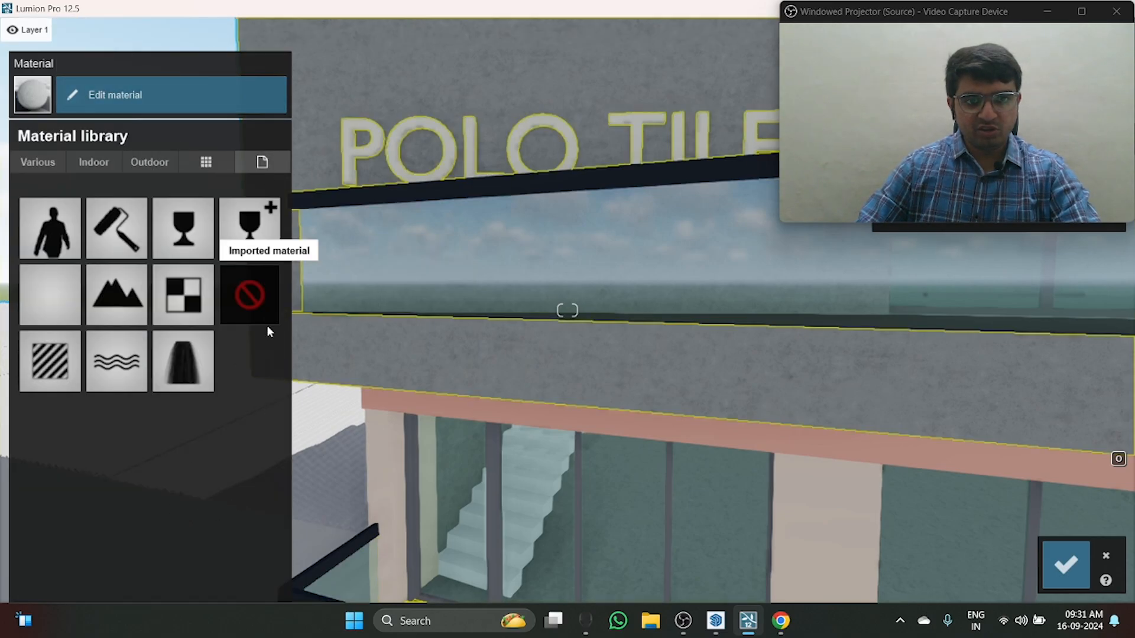
left_click(247, 289)
right_click_drag(247, 288, 130, 198)
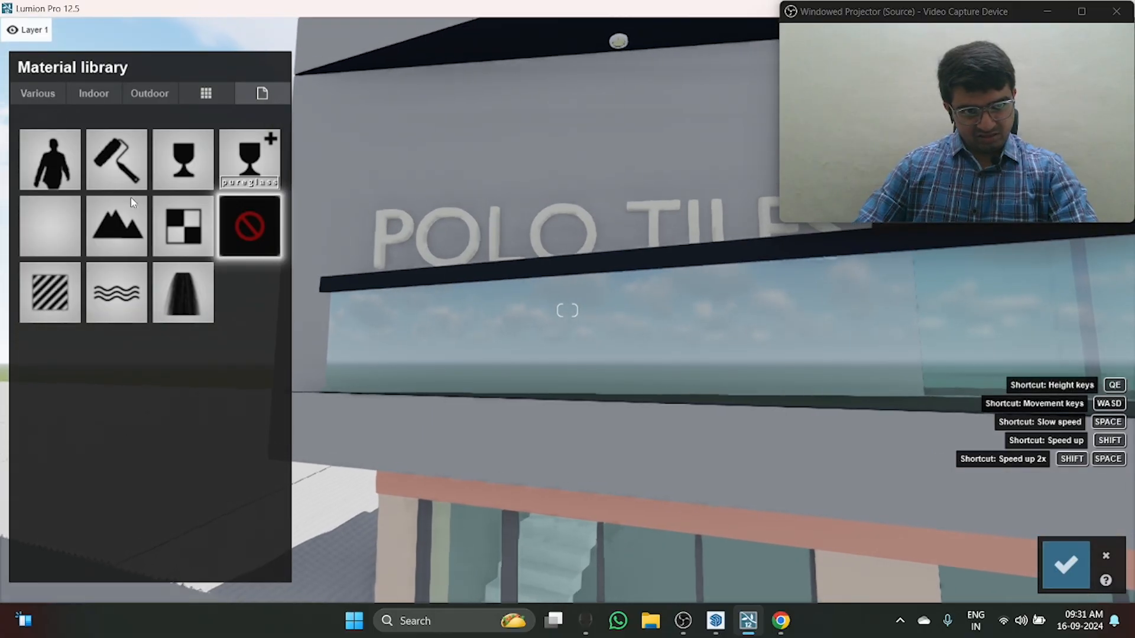
Reapply the outdoor Evermotion Plaster 001 2048 to the facade with the POLO TILES sign
left_click(150, 93)
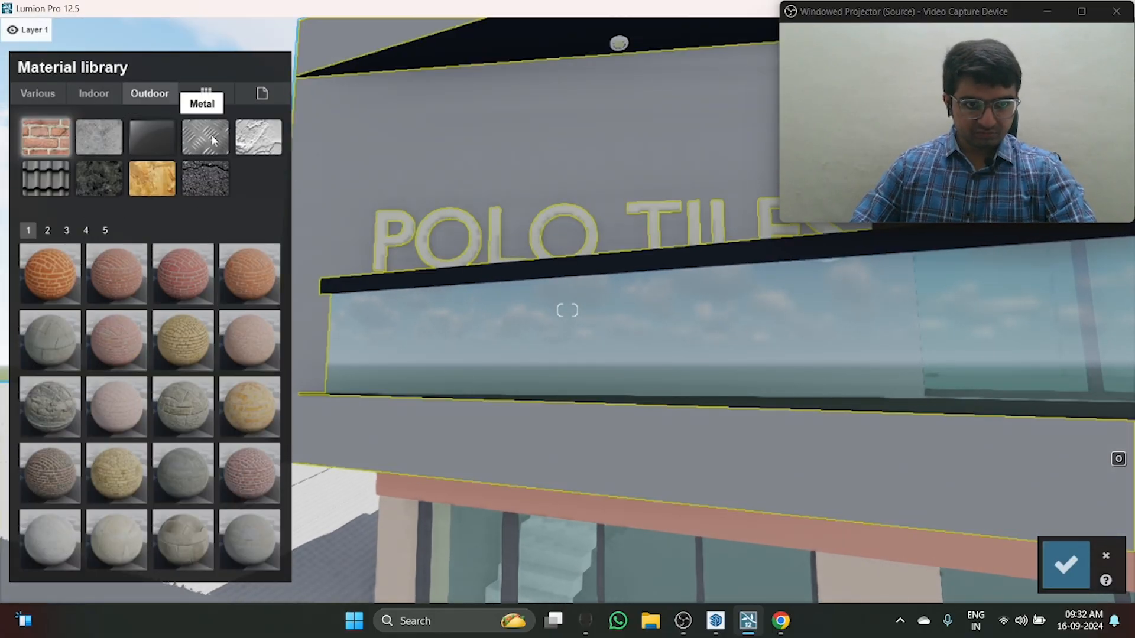
left_click(259, 136)
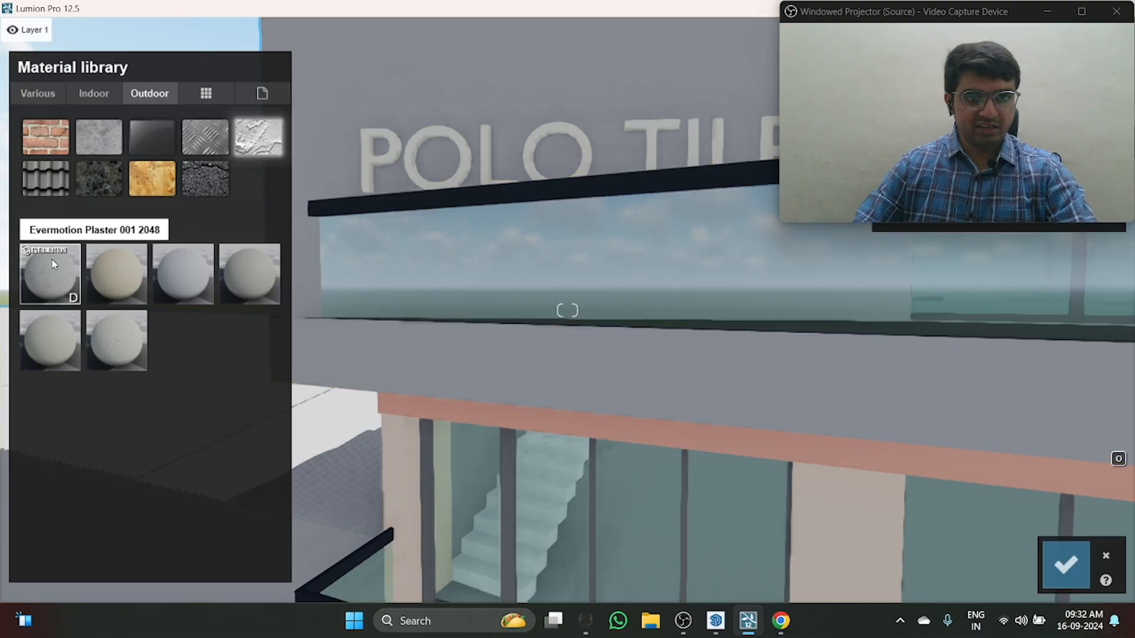
left_click(53, 263)
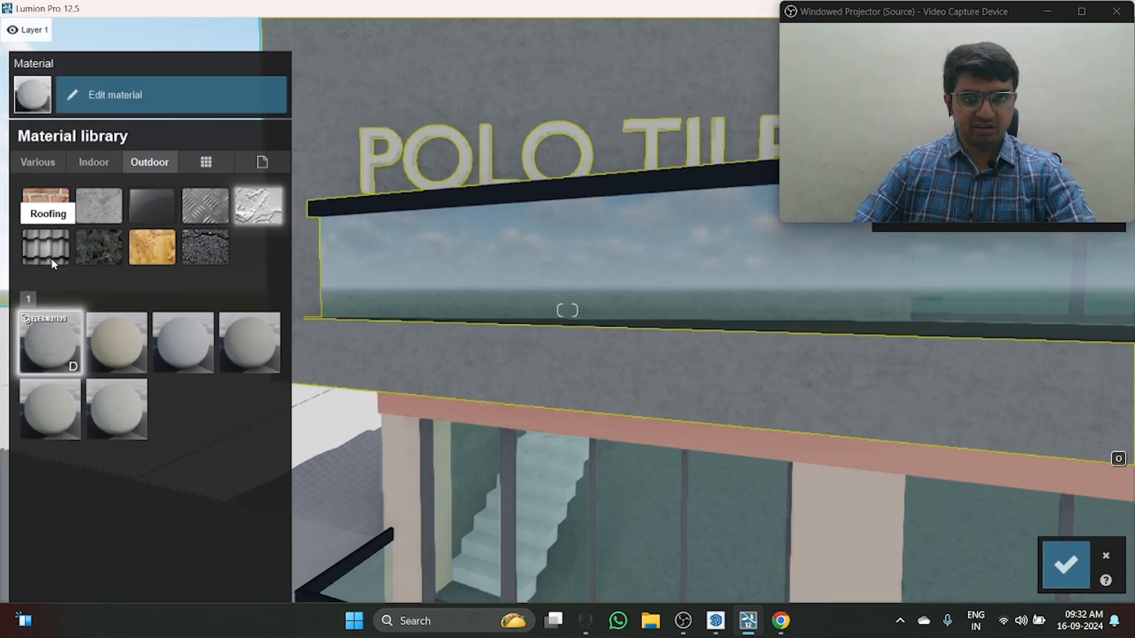
Try different relief, reflectivity, gloss, displacement and map scale settings on the facade's Evermotion Plaster 001 2048
left_click(54, 335)
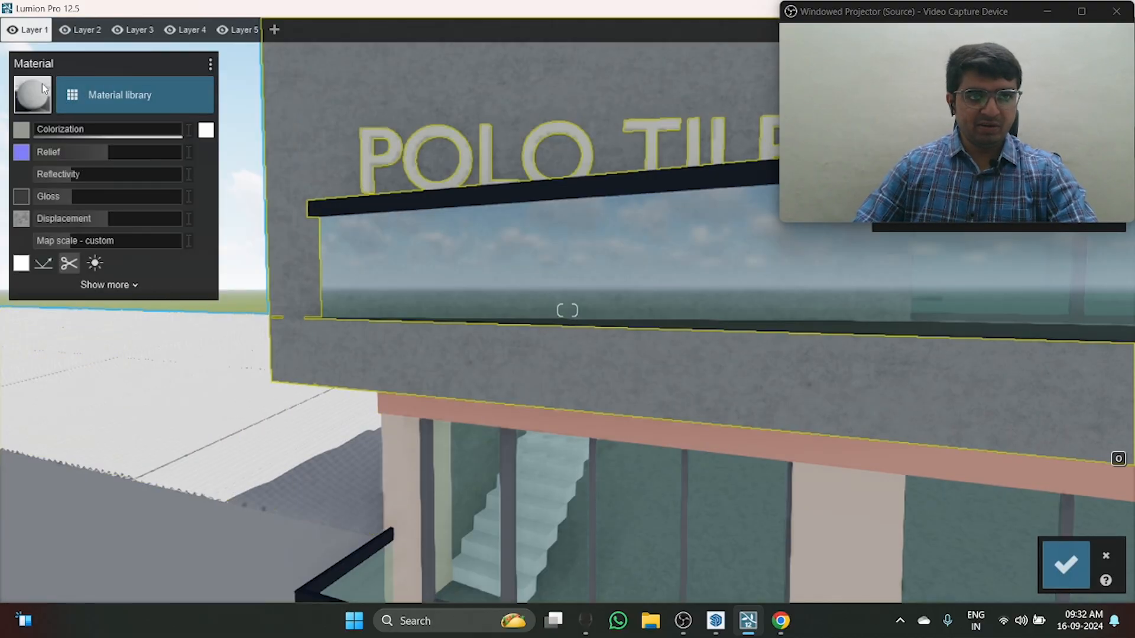
left_click(91, 414)
left_click(598, 370)
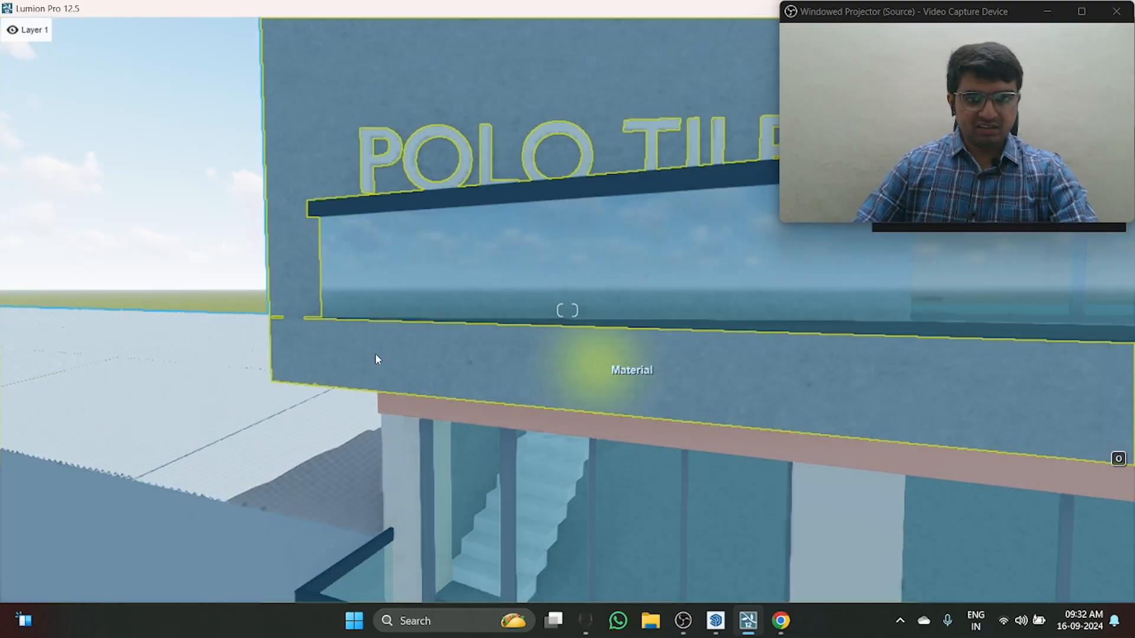
left_click(96, 98)
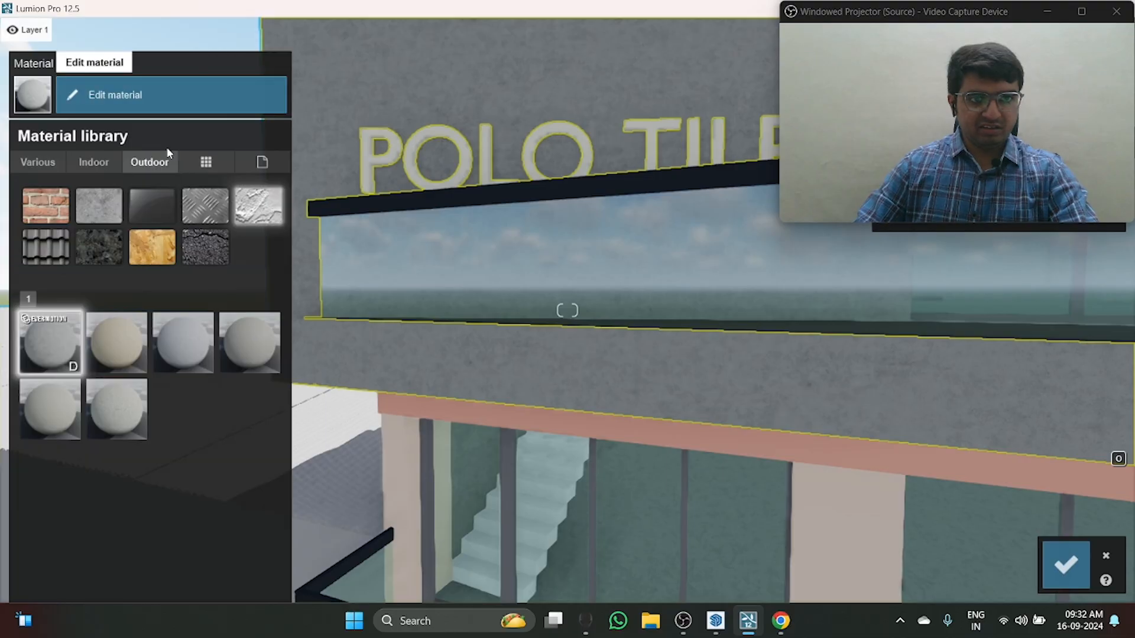
left_click(62, 346)
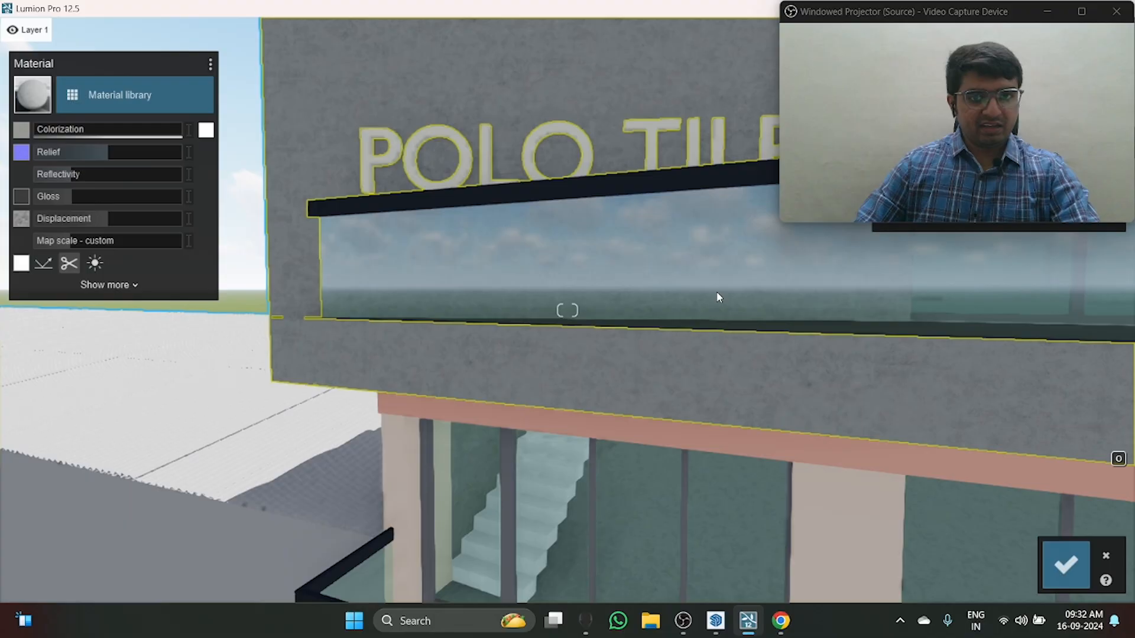
mouse_move(109, 125)
left_mouse_down()
mouse_move(98, 120)
mouse_move(170, 115)
mouse_move(101, 111)
mouse_move(151, 110)
mouse_move(95, 131)
mouse_move(131, 154)
left_mouse_up()
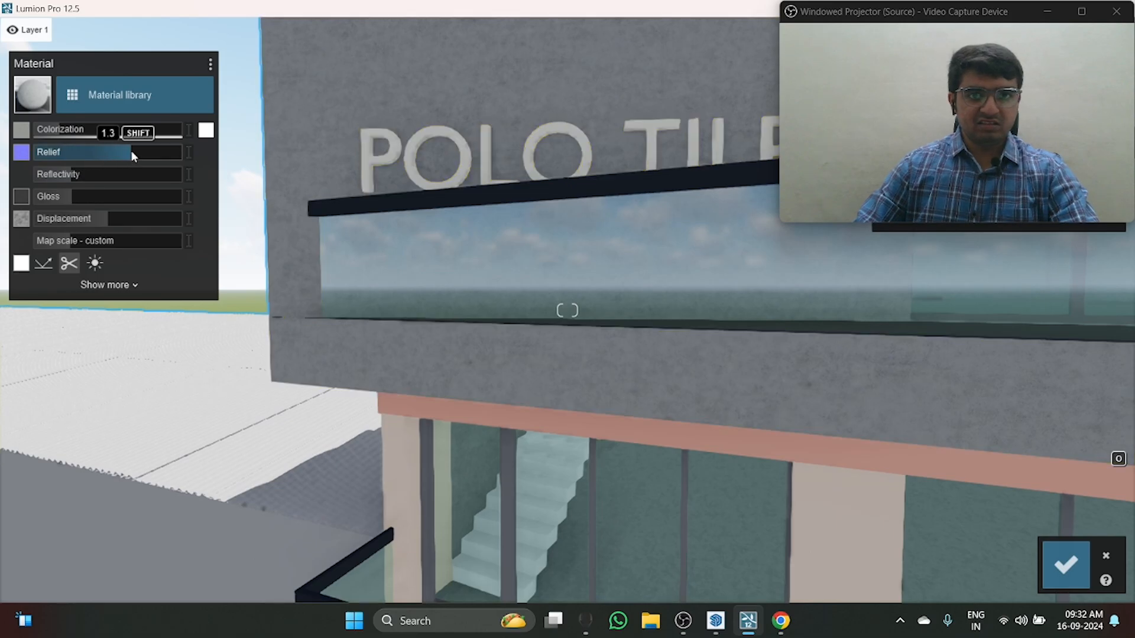
left_click_drag(62, 170, 97, 173)
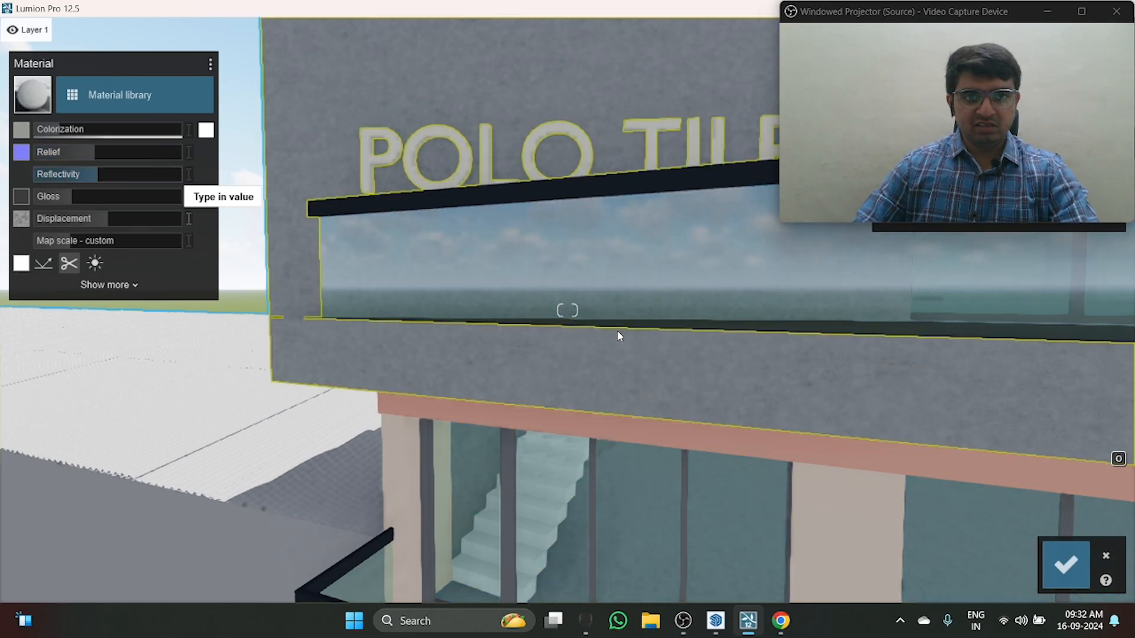
right_click_drag(618, 332, 307, 272)
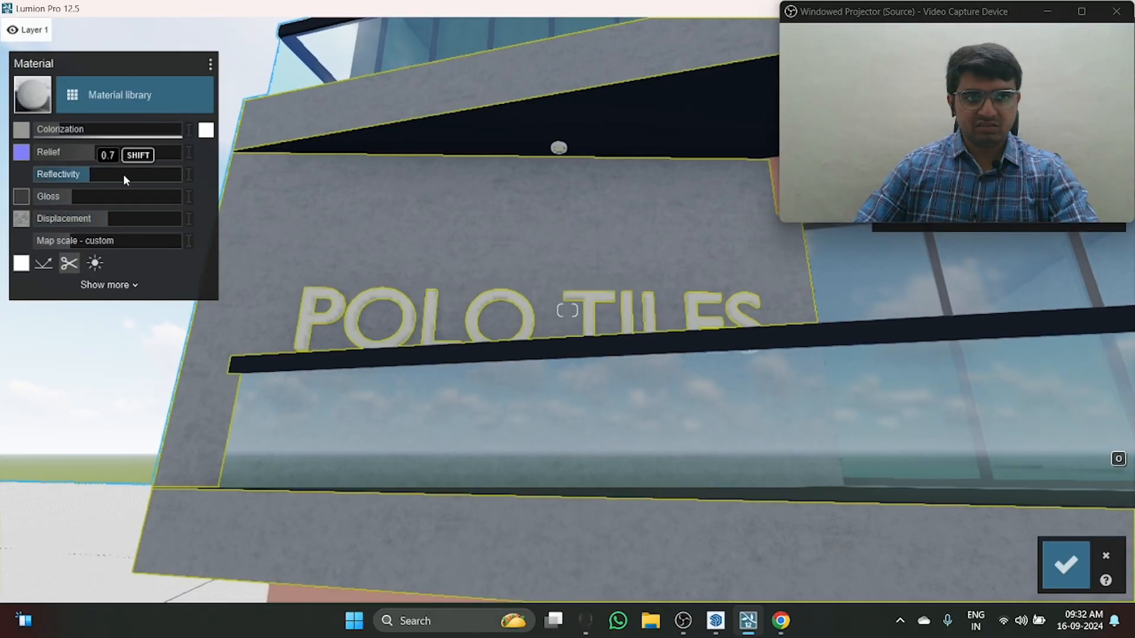
left_click_drag(123, 174, 83, 239)
Try the facade plaster's X offset, waxiness and foliage spread, look through its other advanced settings, and discard the material edits
left_click(120, 286)
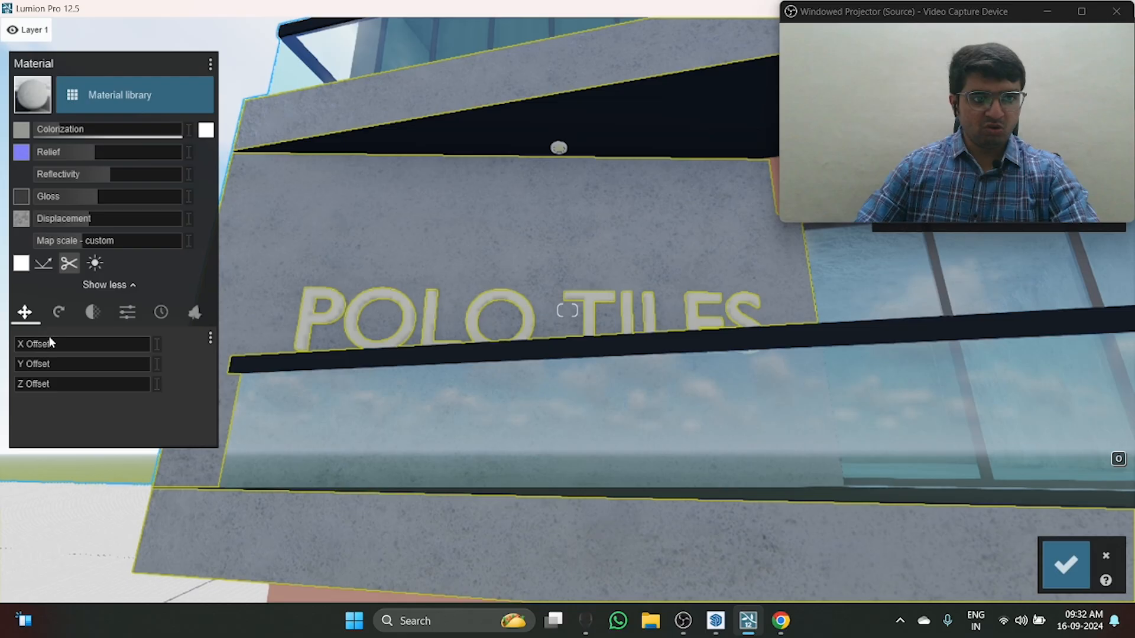
left_click_drag(46, 346, 74, 346)
left_click(59, 312)
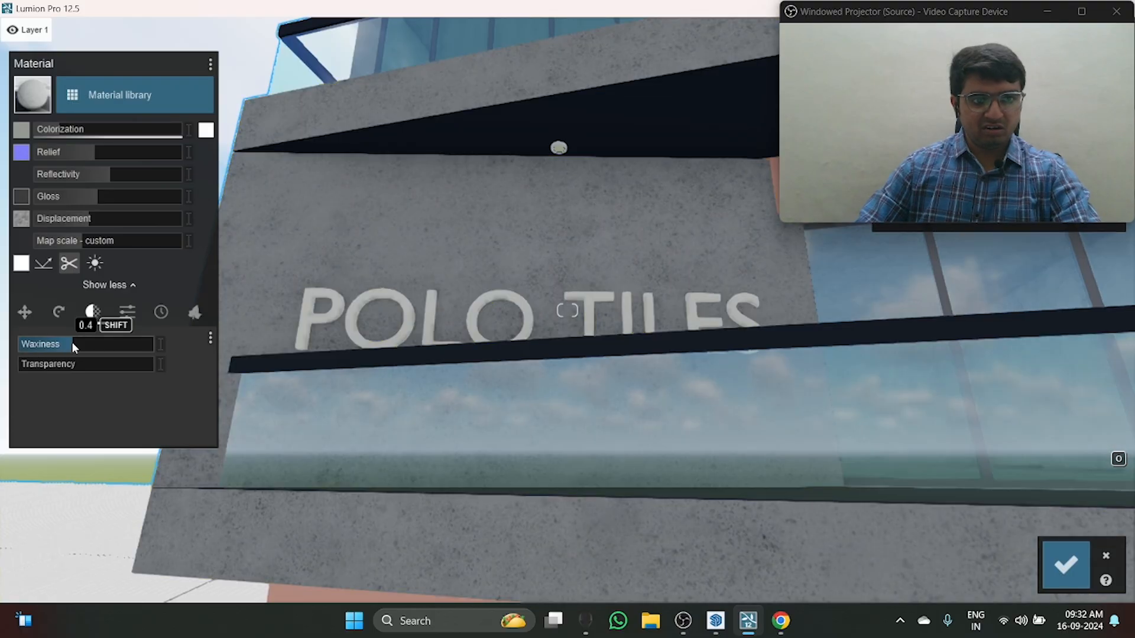
mouse_move(1, 342)
left_mouse_down()
mouse_move(87, 343)
mouse_move(6, 342)
left_mouse_up()
left_click(127, 312)
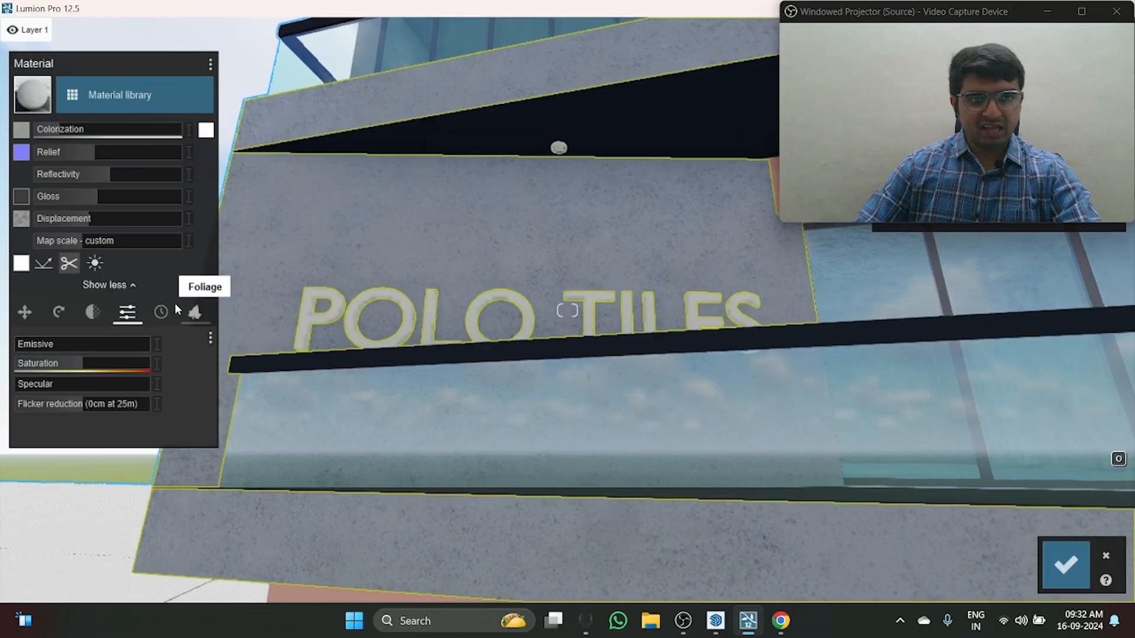
left_click(162, 318)
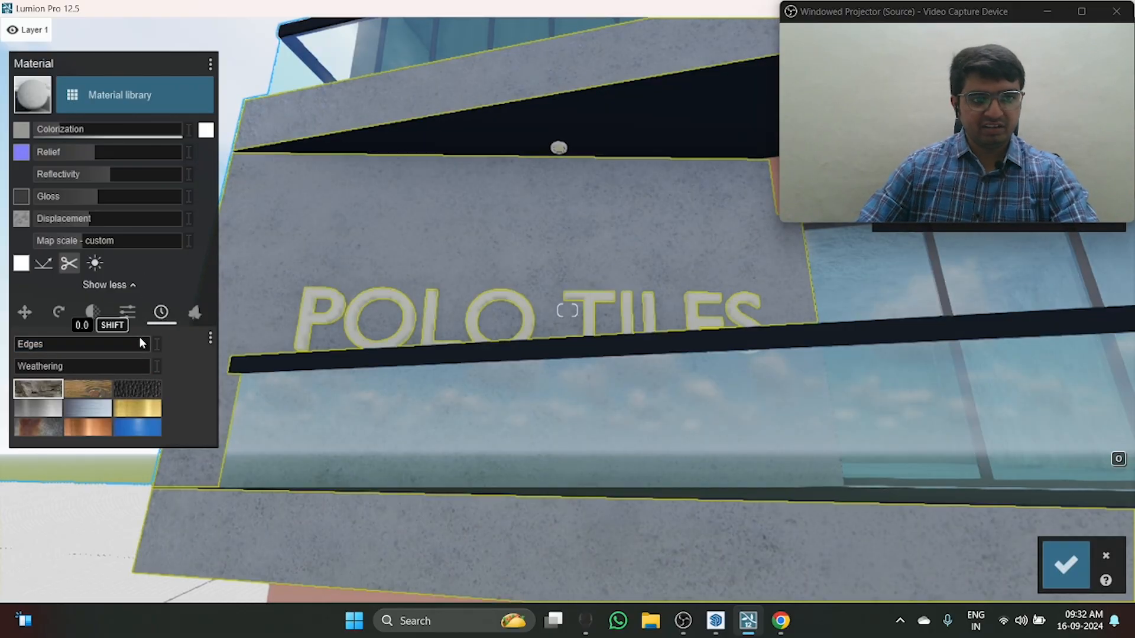
left_click(196, 316)
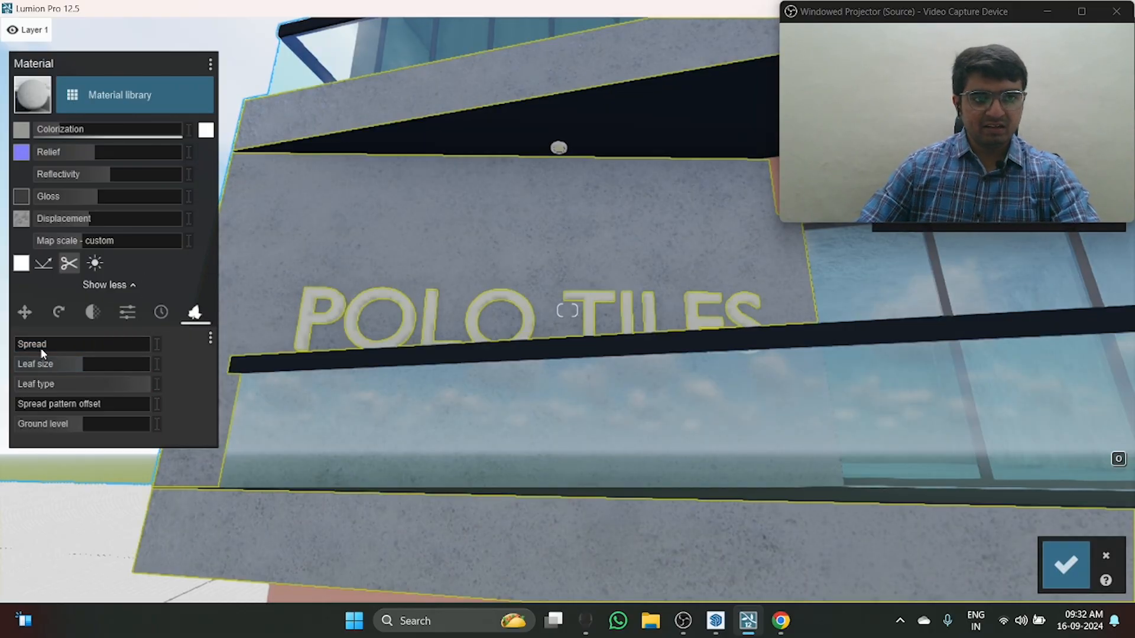
left_click_drag(100, 342, 5, 342)
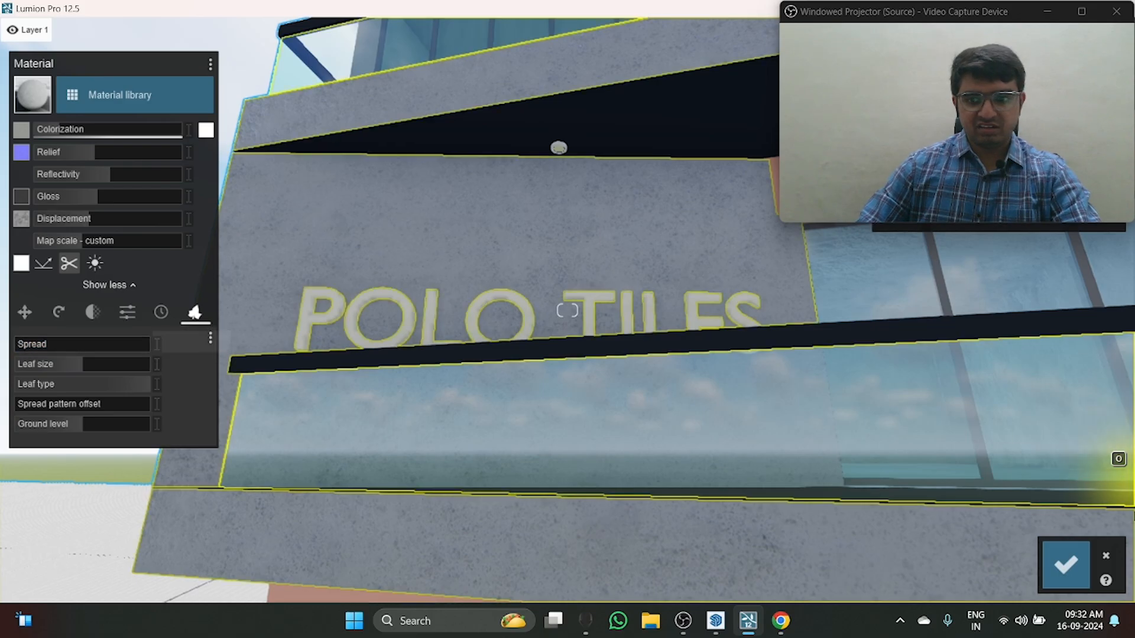
left_click(1105, 556)
Apply the indoor glass material Interior Glass 001 to the balcony railing panels below the POLO TILES sign and save the change
right_click_drag(514, 289, 552, 430)
key("s")
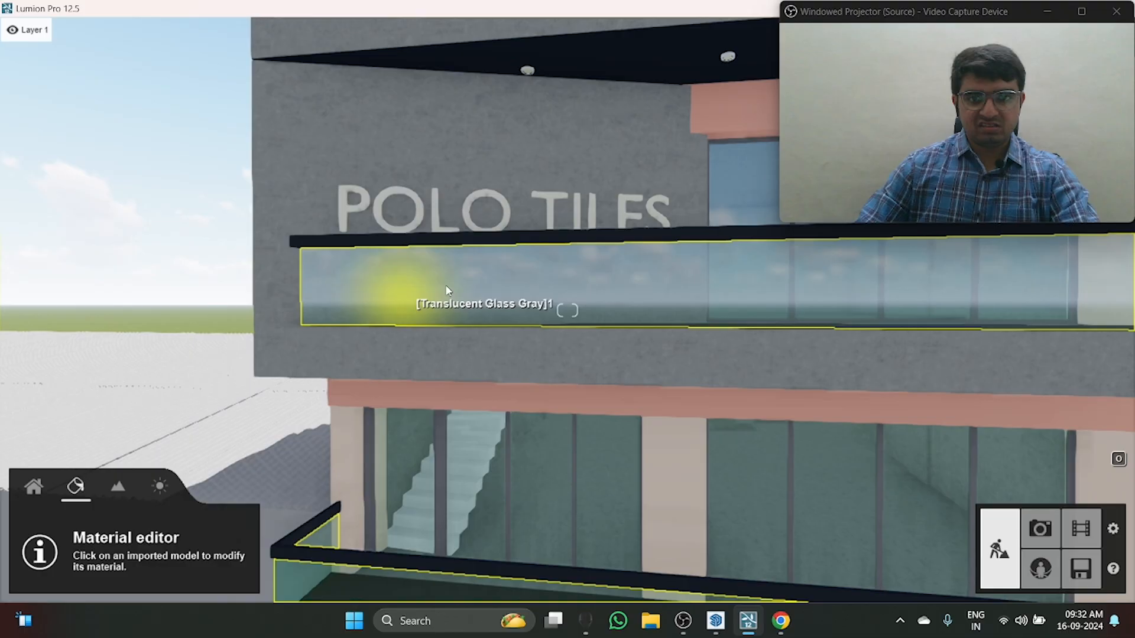
left_click(443, 303)
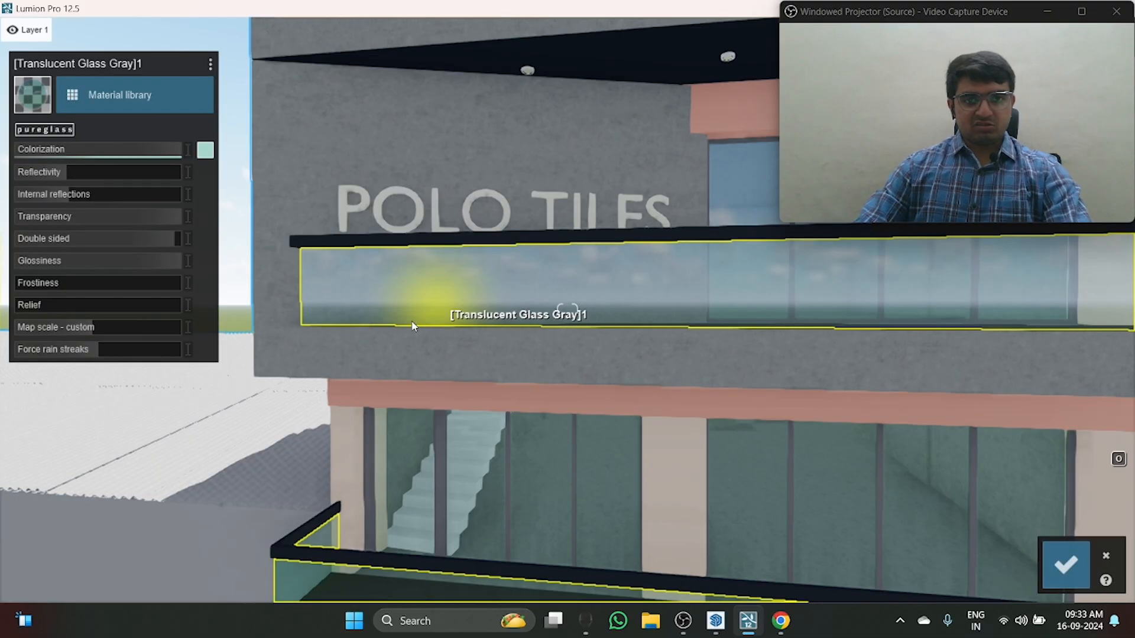
left_click(33, 94)
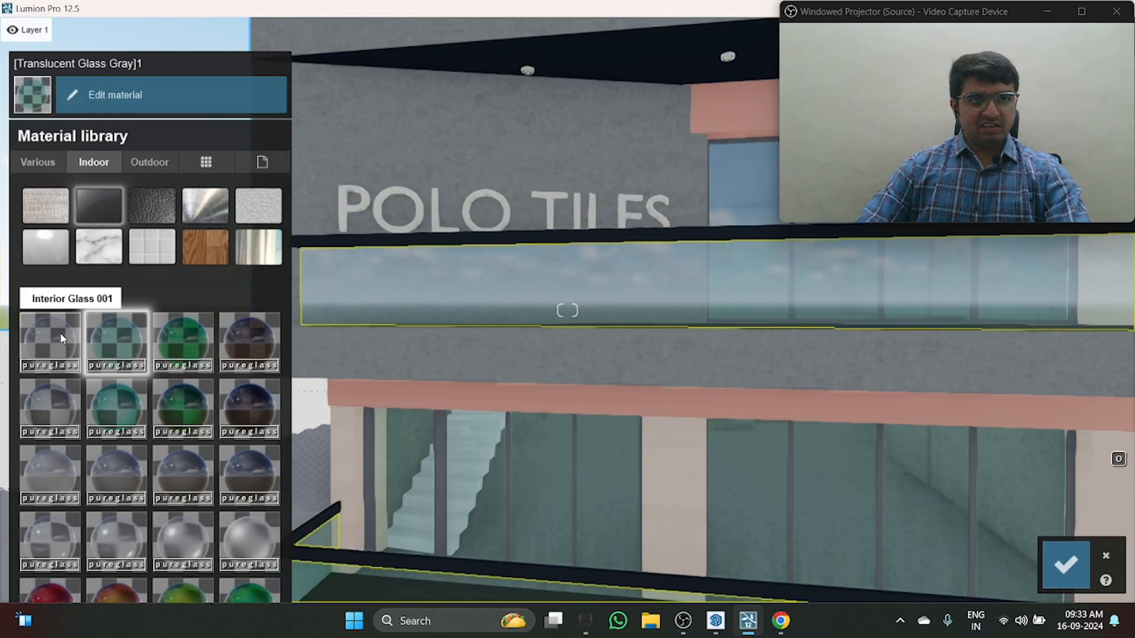
left_click(58, 339)
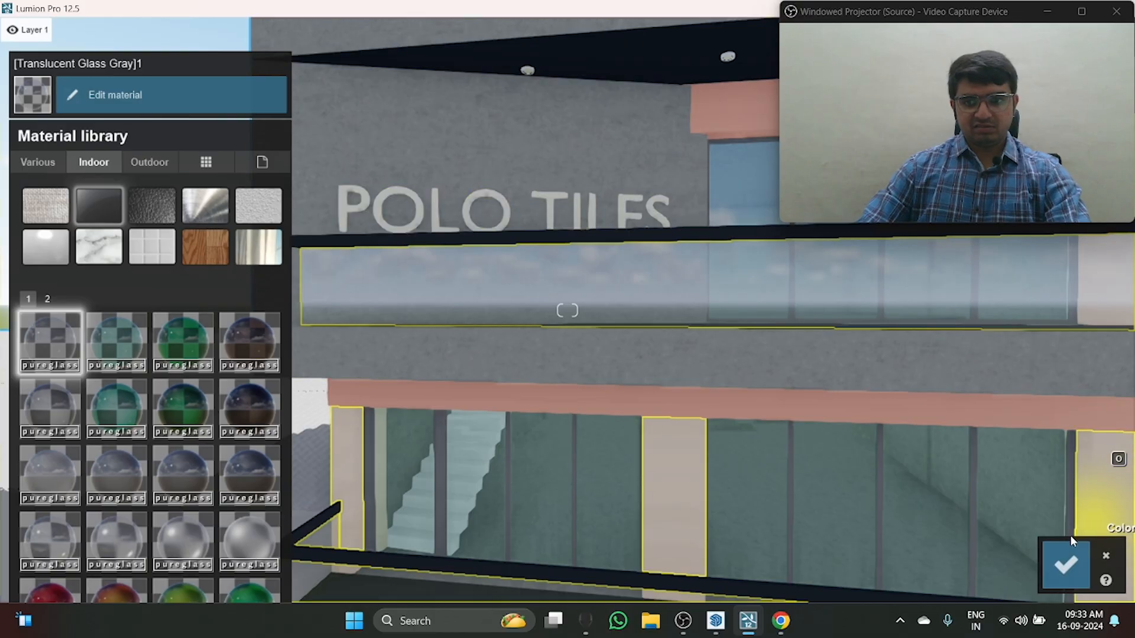
left_click(1066, 564)
Examine the balcony glass and roof overhang from below, and the whole front of the building from farther away
right_click_drag(787, 449, 863, 426)
key("s")
right_click_drag(440, 424, 330, 501)
right_click_drag(644, 423, 663, 463)
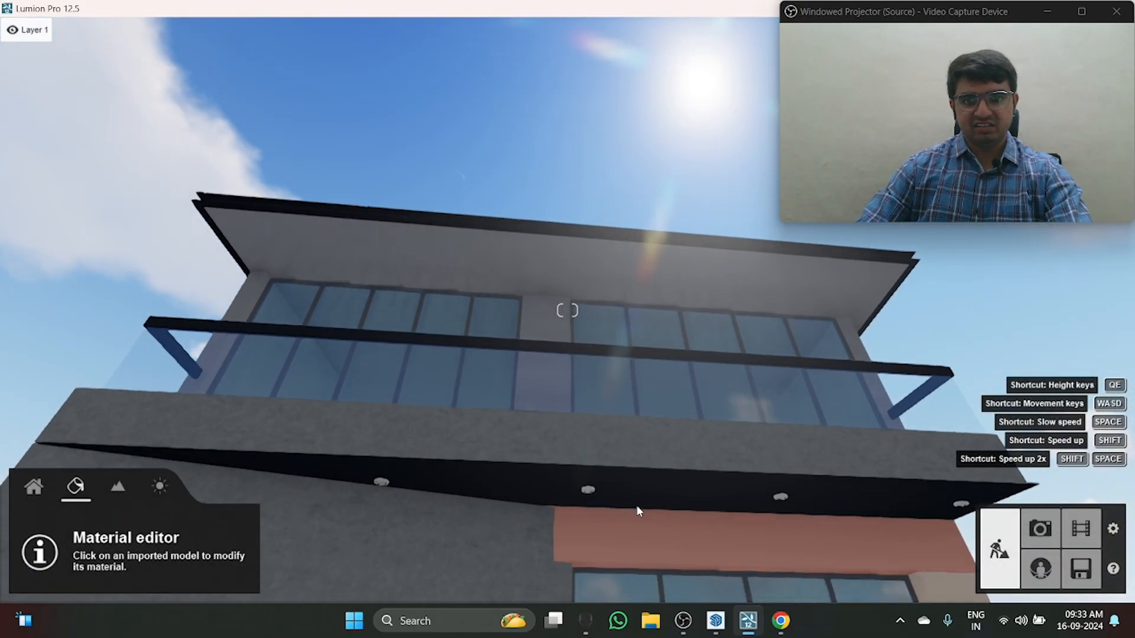
key("w")
key("e")
key("s")
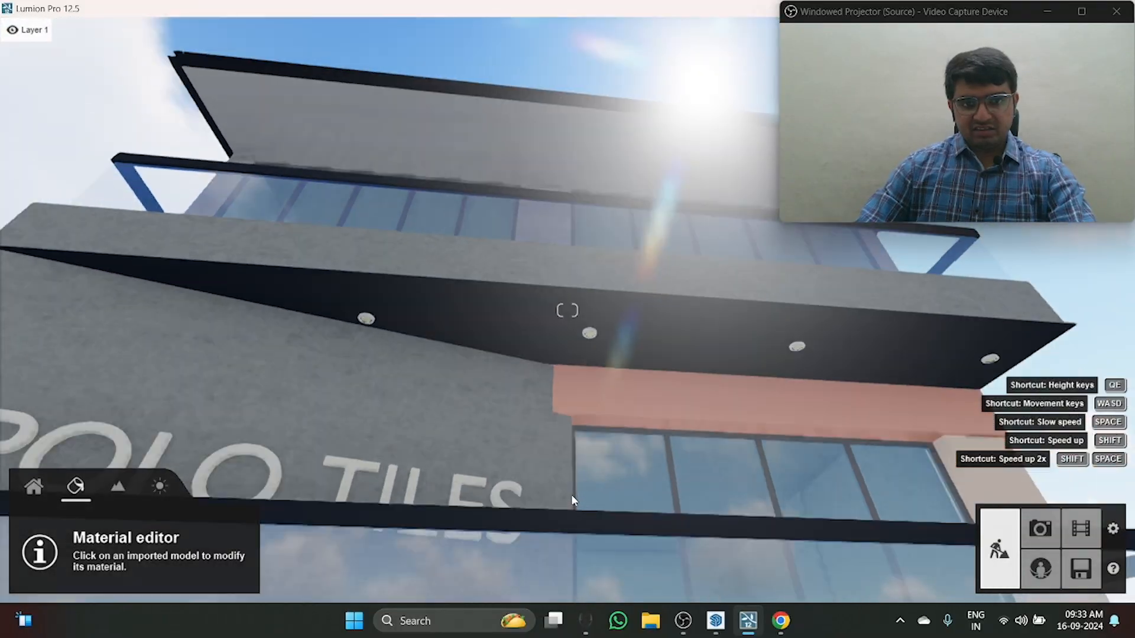
key("s")
mouse_move(592, 536)
right_mouse_down()
mouse_move(565, 513)
mouse_move(524, 412)
right_mouse_up()
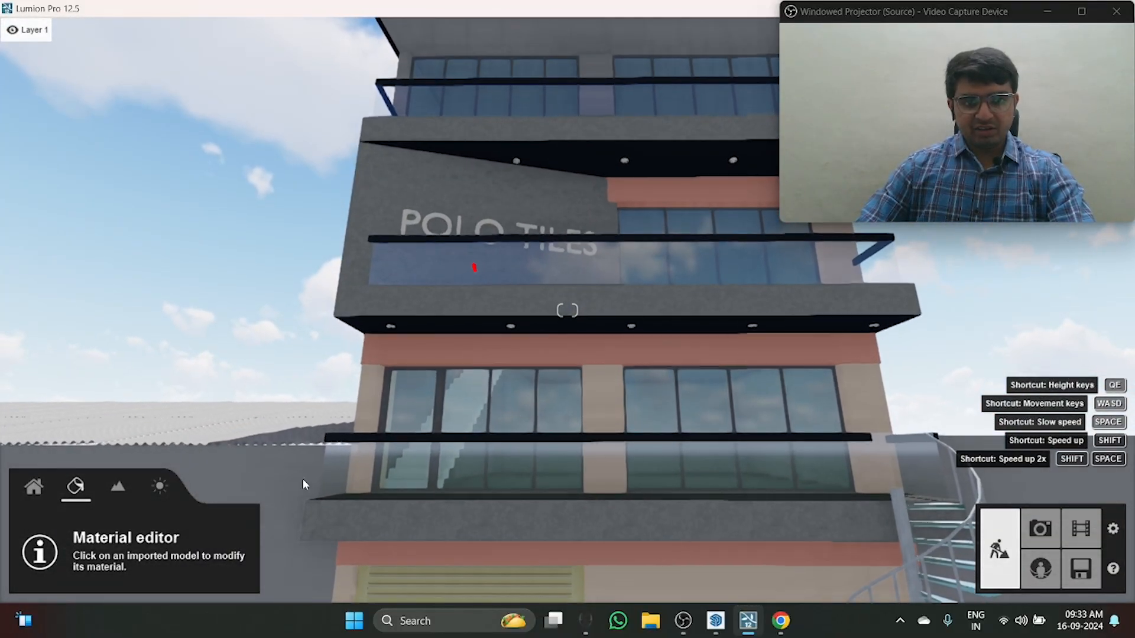
key("q")
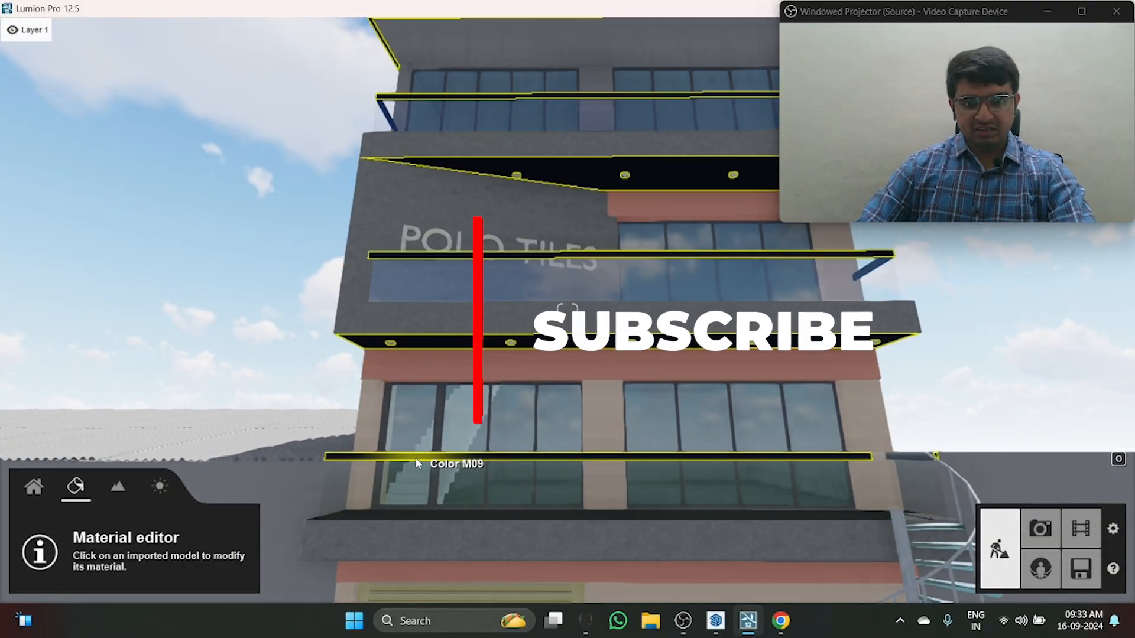
key("s")
right_click_drag(591, 508, 670, 429)
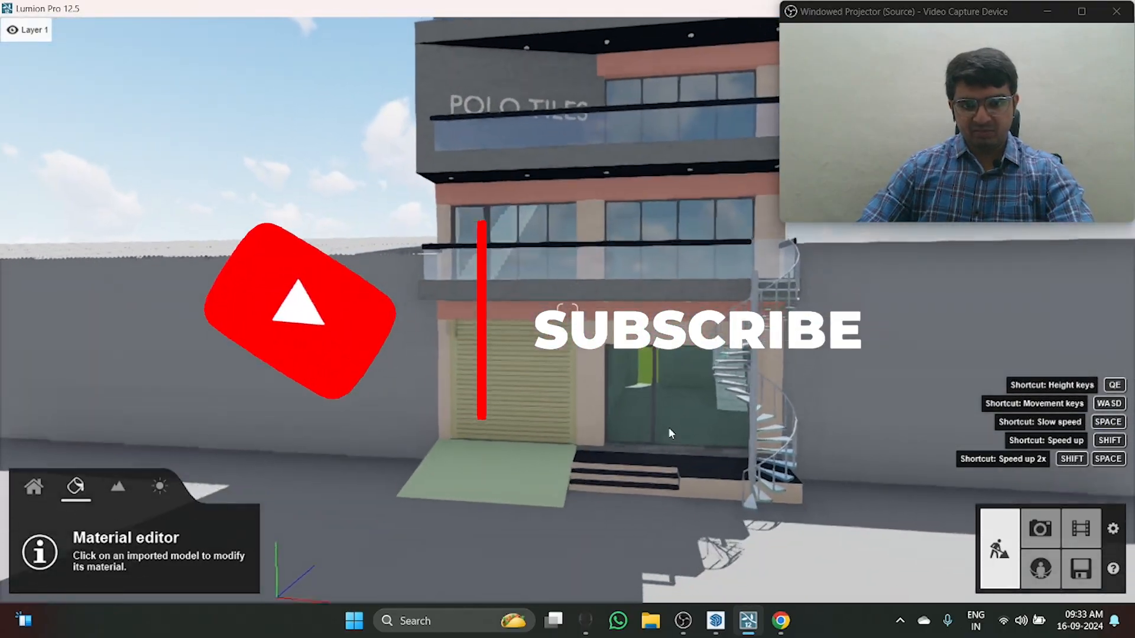